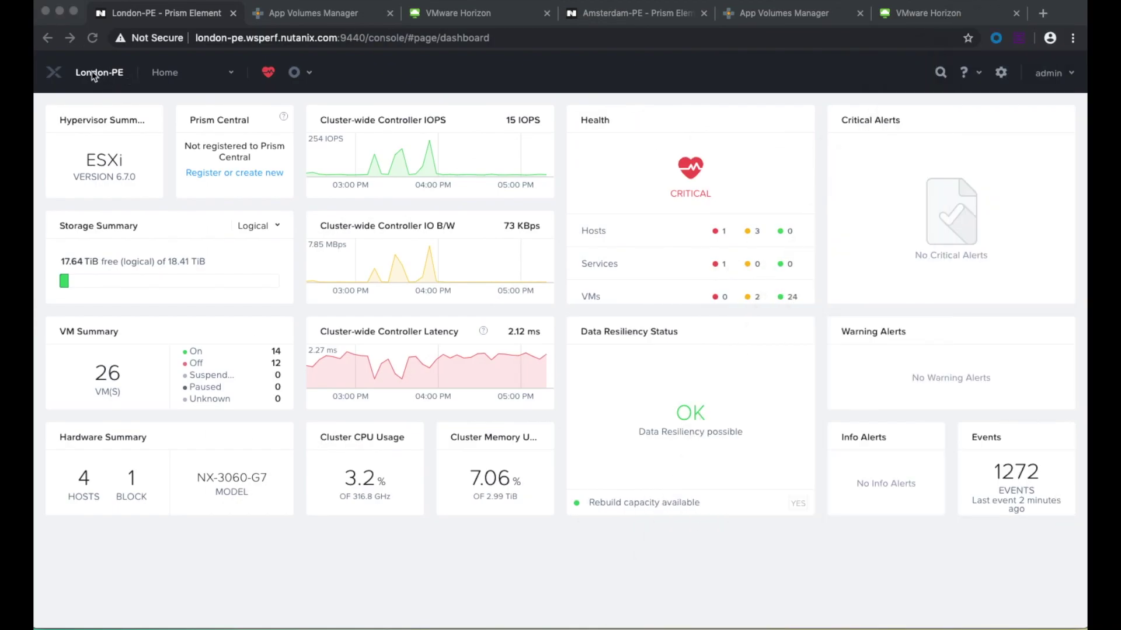
Step: On London-PE, view the storage overview and the Amsterdam-PE remote site details
{"action": "left_click", "coordinate": [166, 71]}
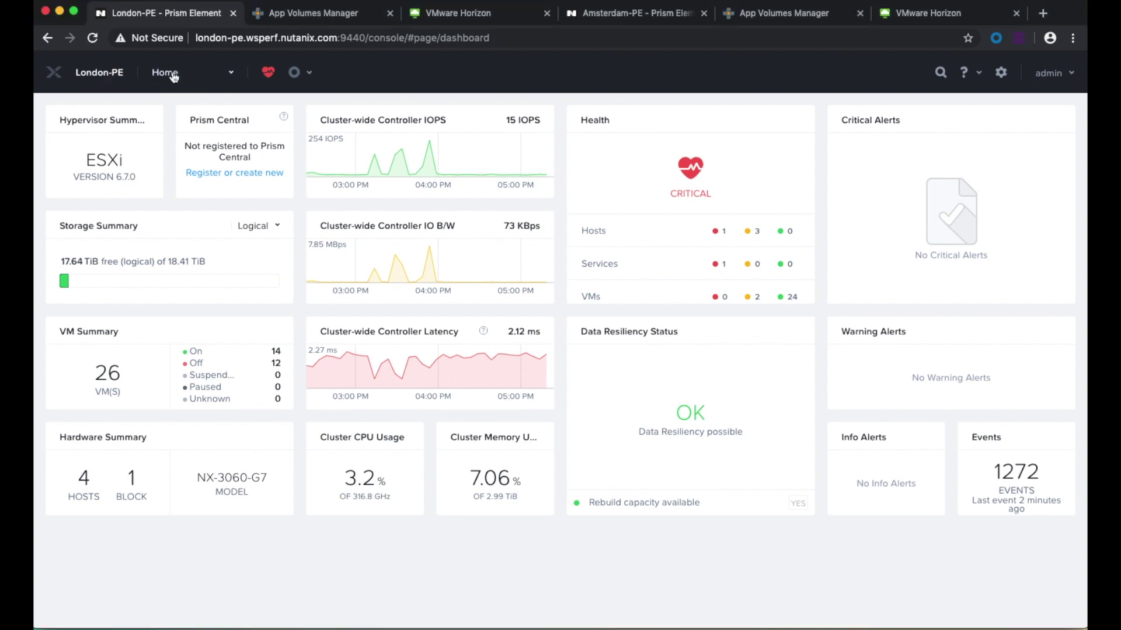
{"action": "left_click", "coordinate": [174, 75]}
{"action": "left_click", "coordinate": [153, 173]}
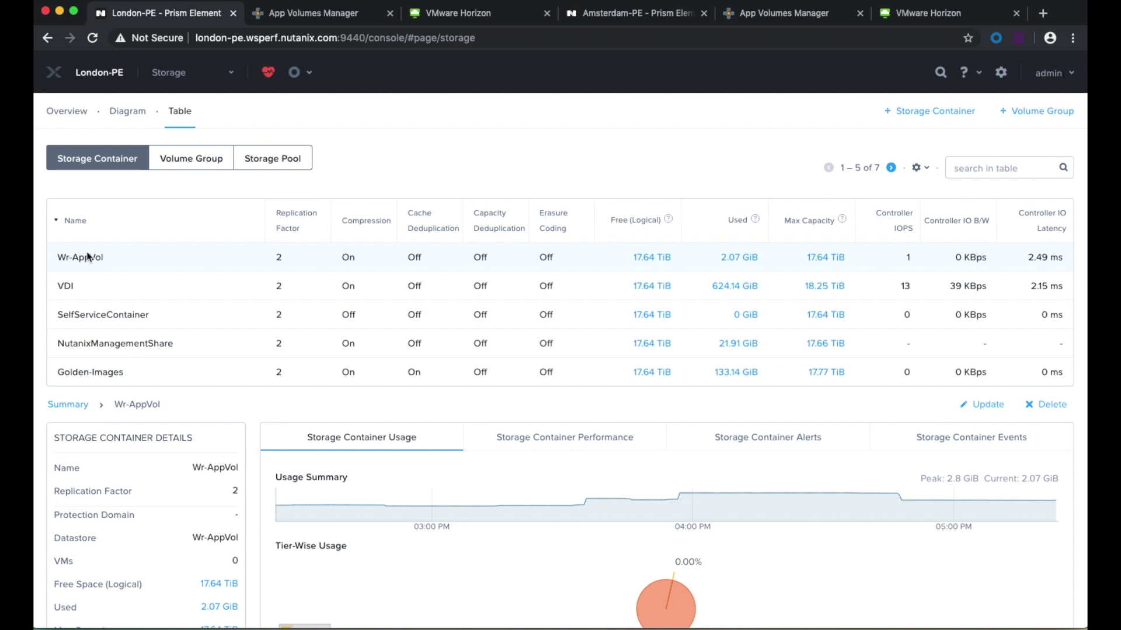
{"action": "left_click", "coordinate": [169, 75]}
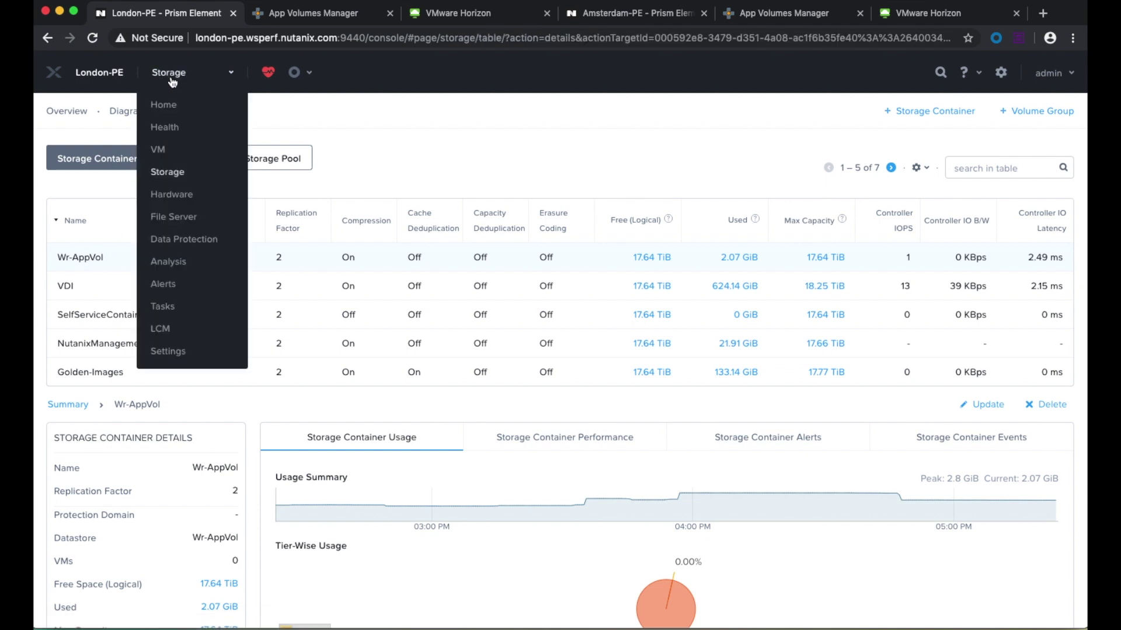
{"action": "left_click", "coordinate": [173, 241]}
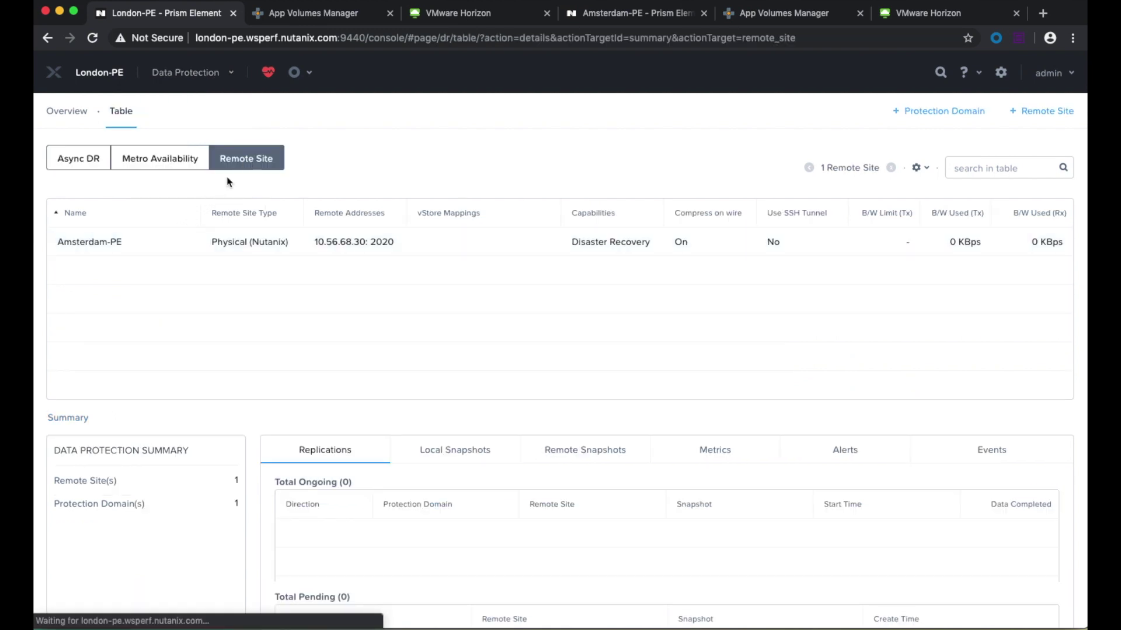
{"action": "left_click", "coordinate": [83, 248]}
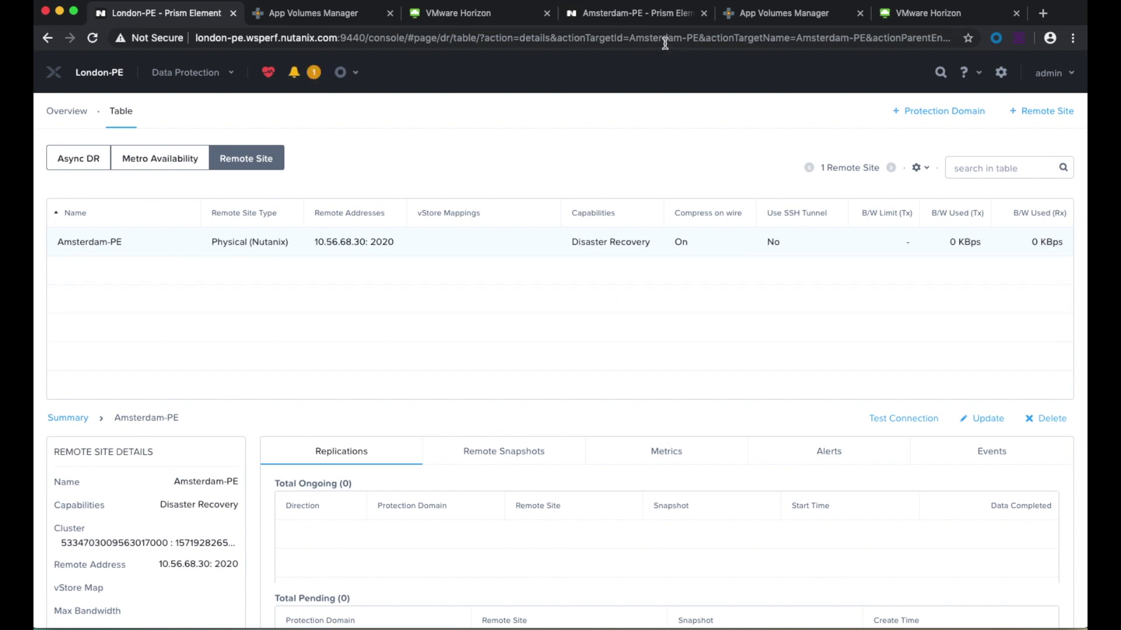
Step: On Amsterdam-PE, inspect the Wr-AppVol container and data protection page, then return to London-PE
{"action": "left_click", "coordinate": [636, 19]}
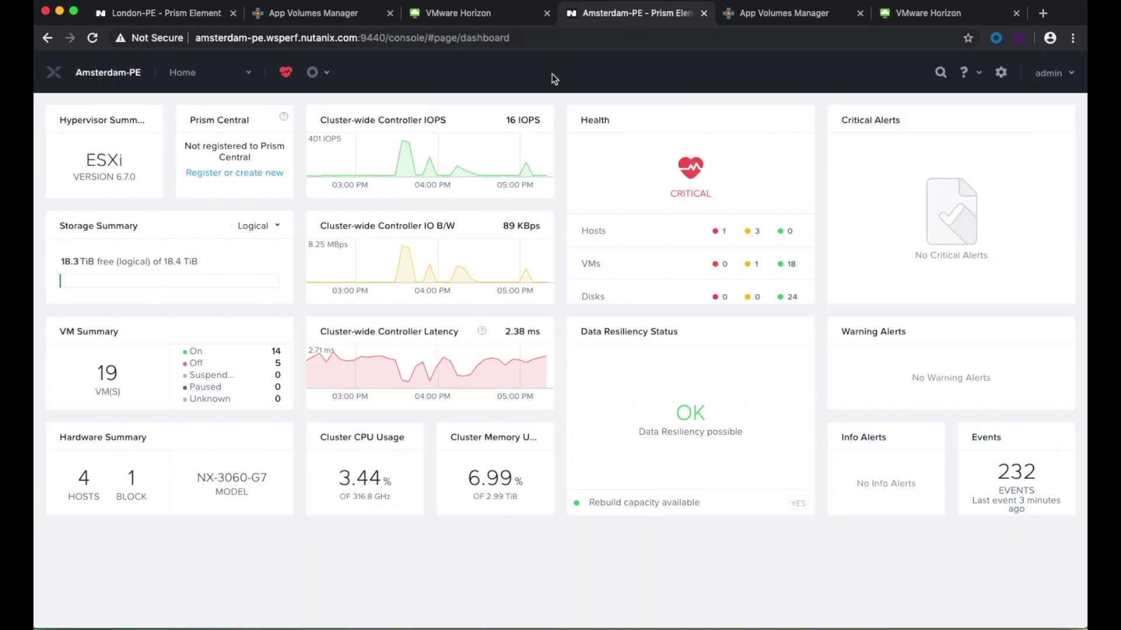
{"action": "left_click", "coordinate": [187, 74]}
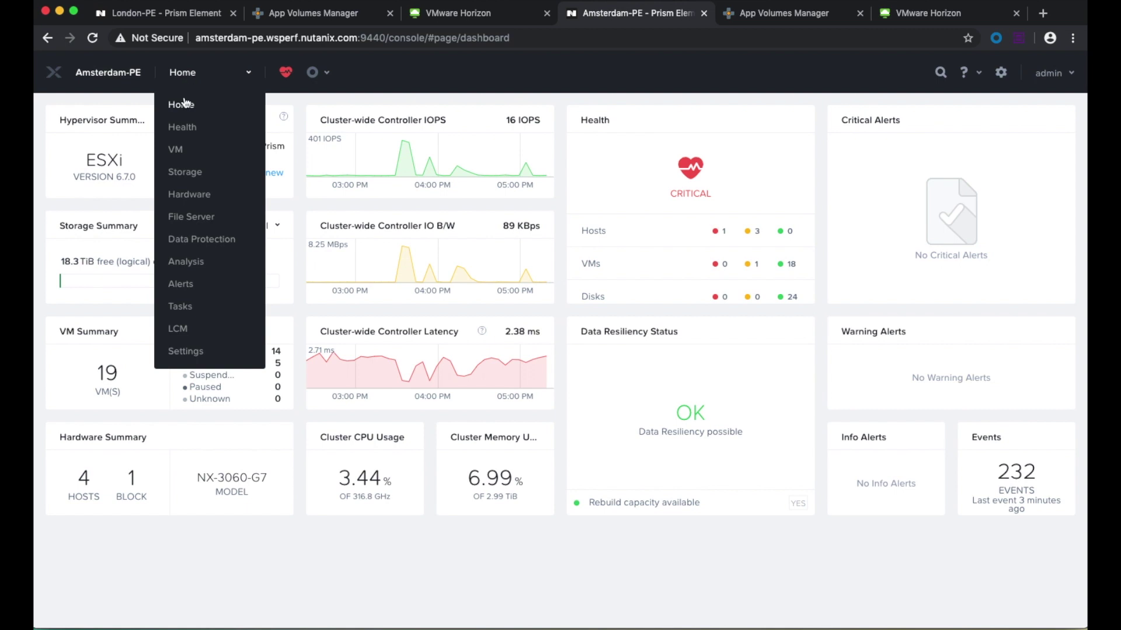
{"action": "left_click", "coordinate": [187, 174]}
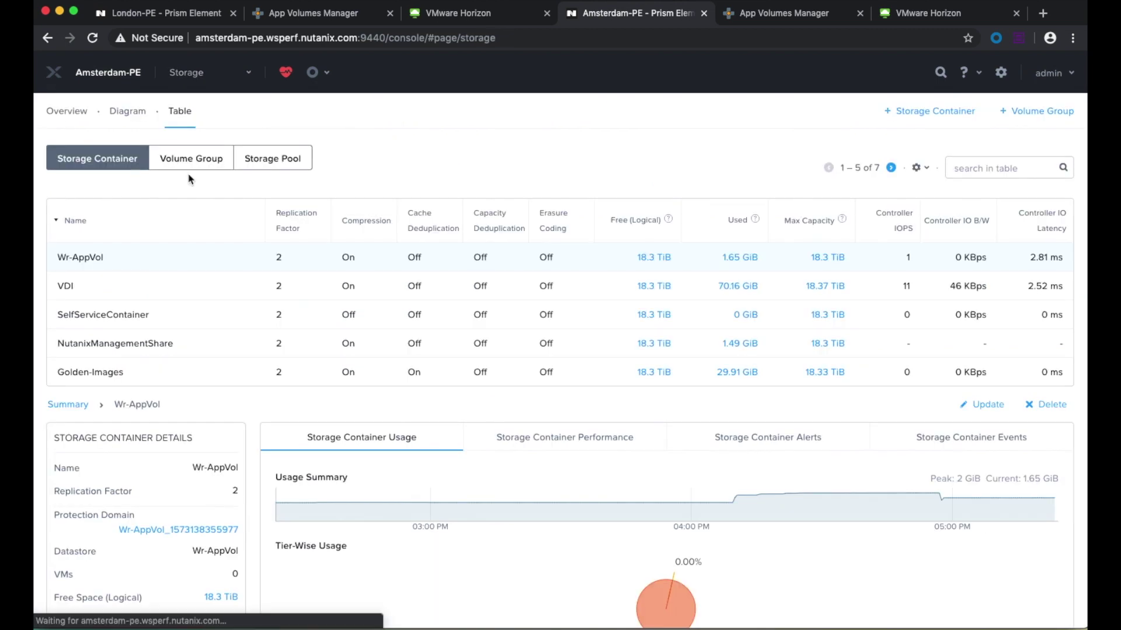
{"action": "left_click", "coordinate": [93, 258]}
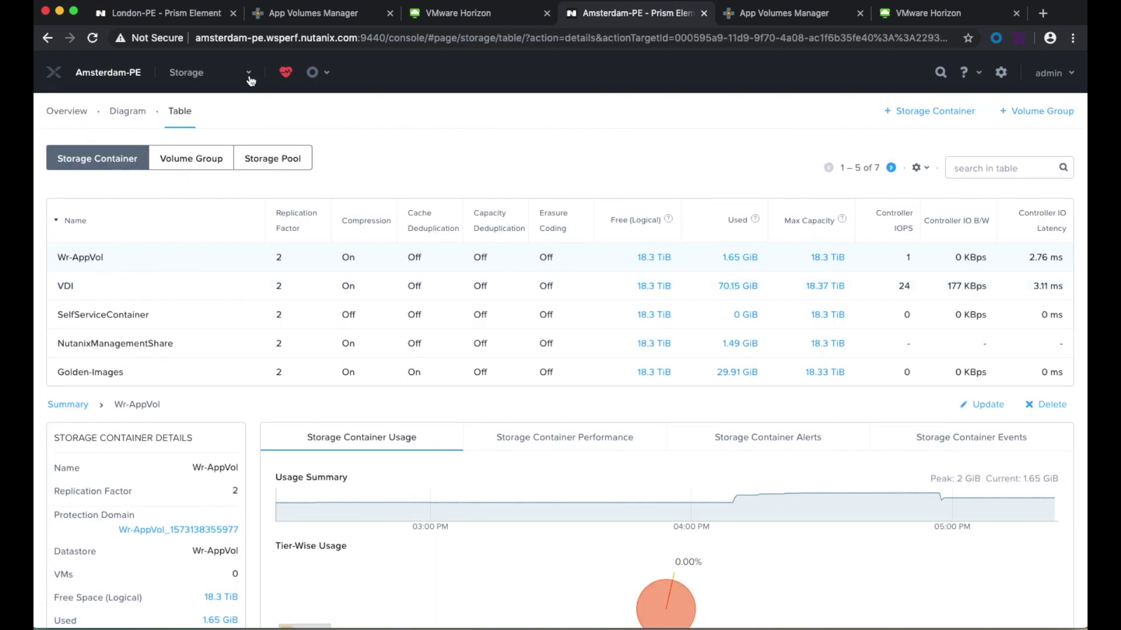
{"action": "left_click", "coordinate": [206, 84]}
{"action": "left_click", "coordinate": [202, 242]}
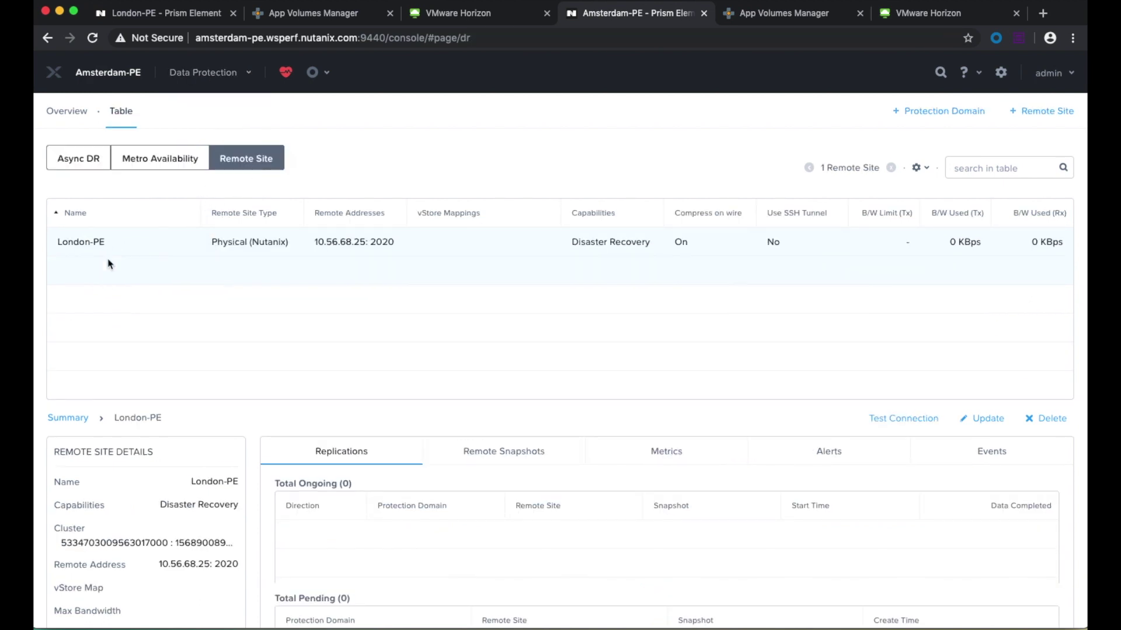
{"action": "left_click", "coordinate": [188, 17]}
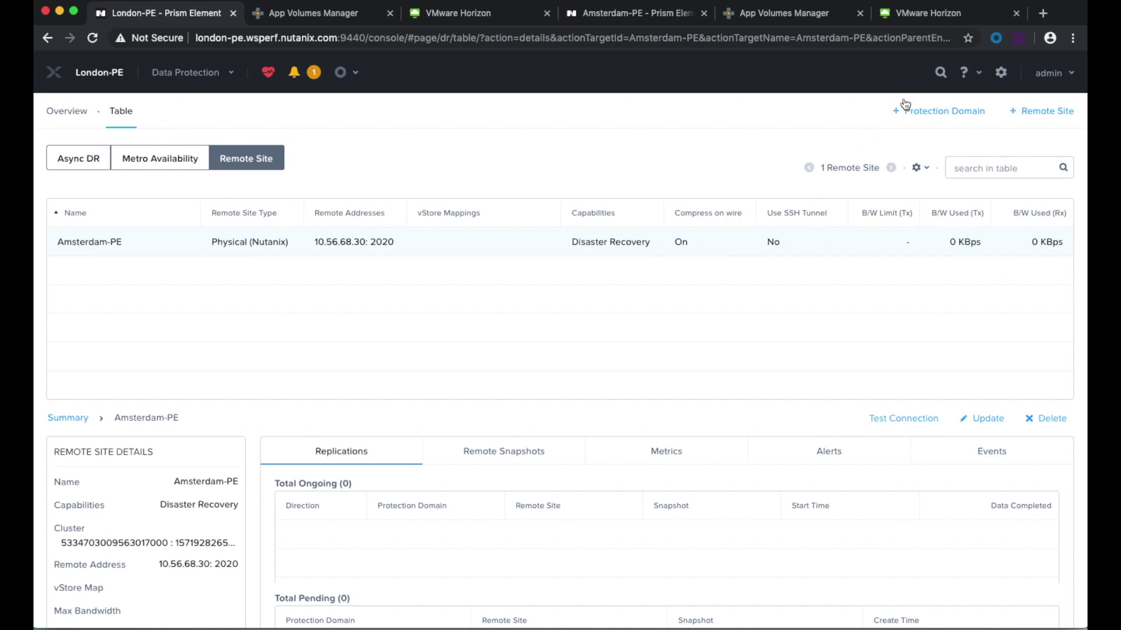
Step: Start a Metro Availability protection domain named Sync-Wr-AppVol, dismissing the license and info notes
{"action": "left_click", "coordinate": [924, 113]}
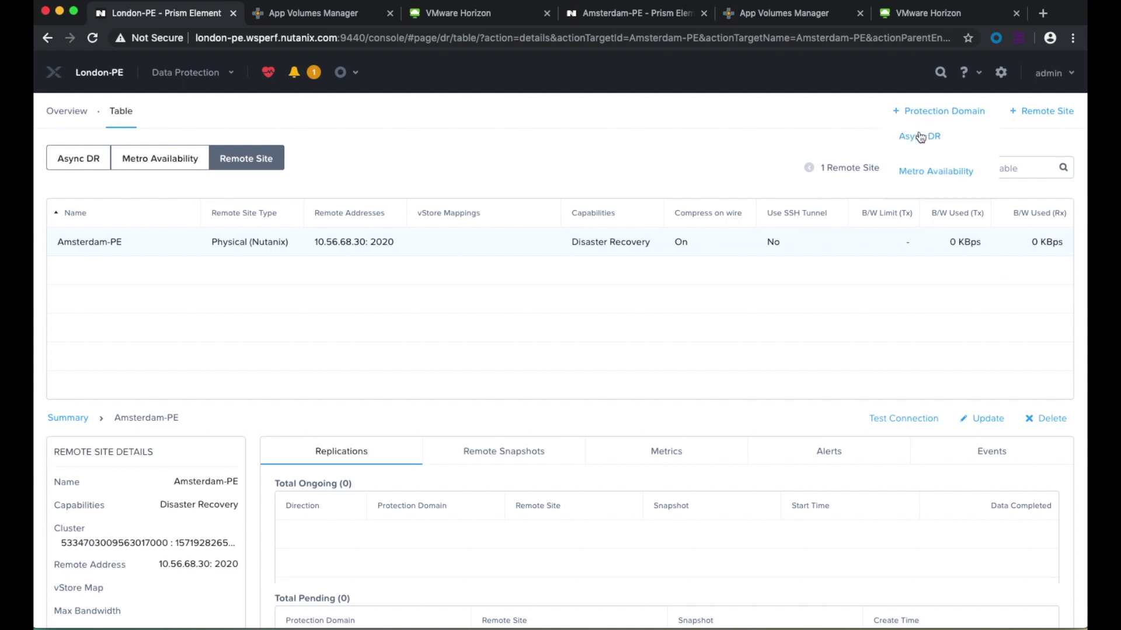
{"action": "left_click", "coordinate": [920, 175]}
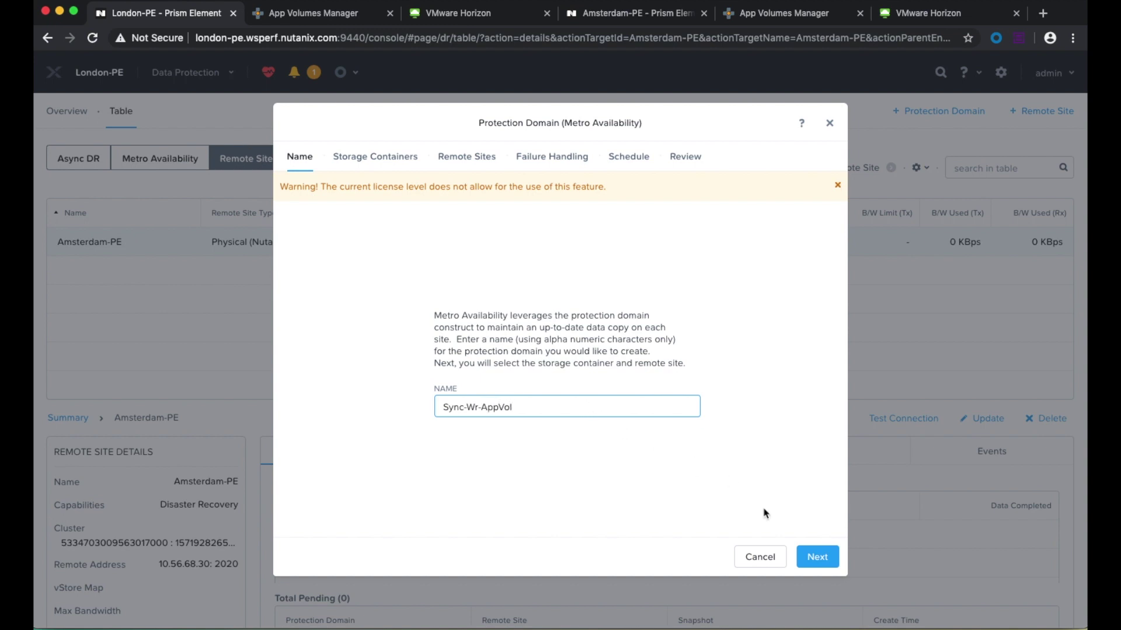
{"action": "left_click", "coordinate": [820, 556]}
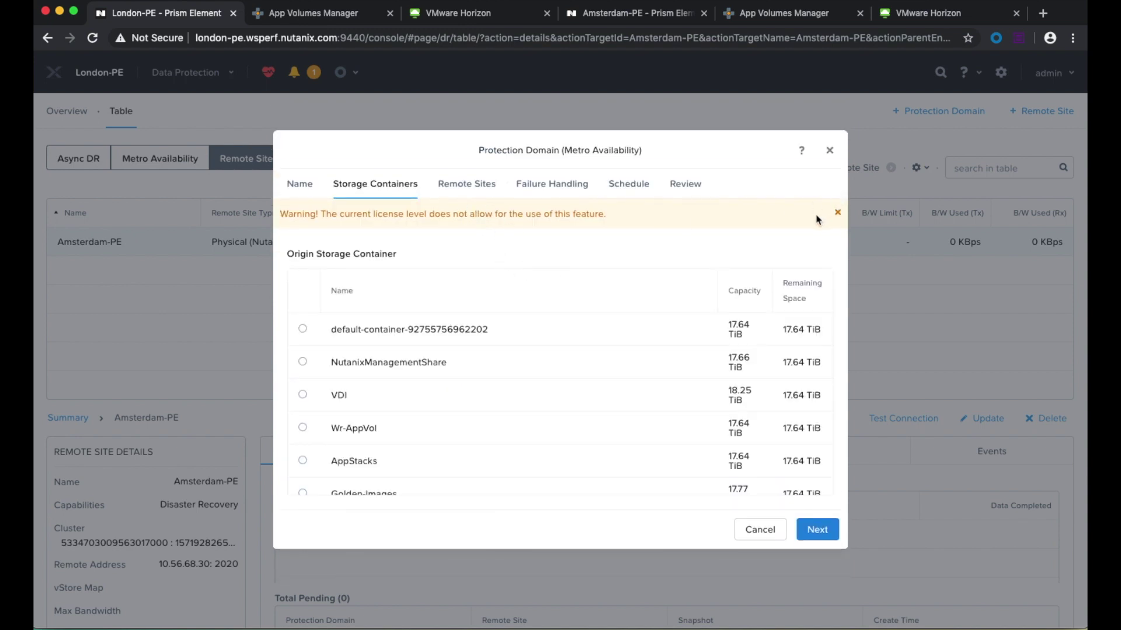
{"action": "left_click", "coordinate": [838, 213]}
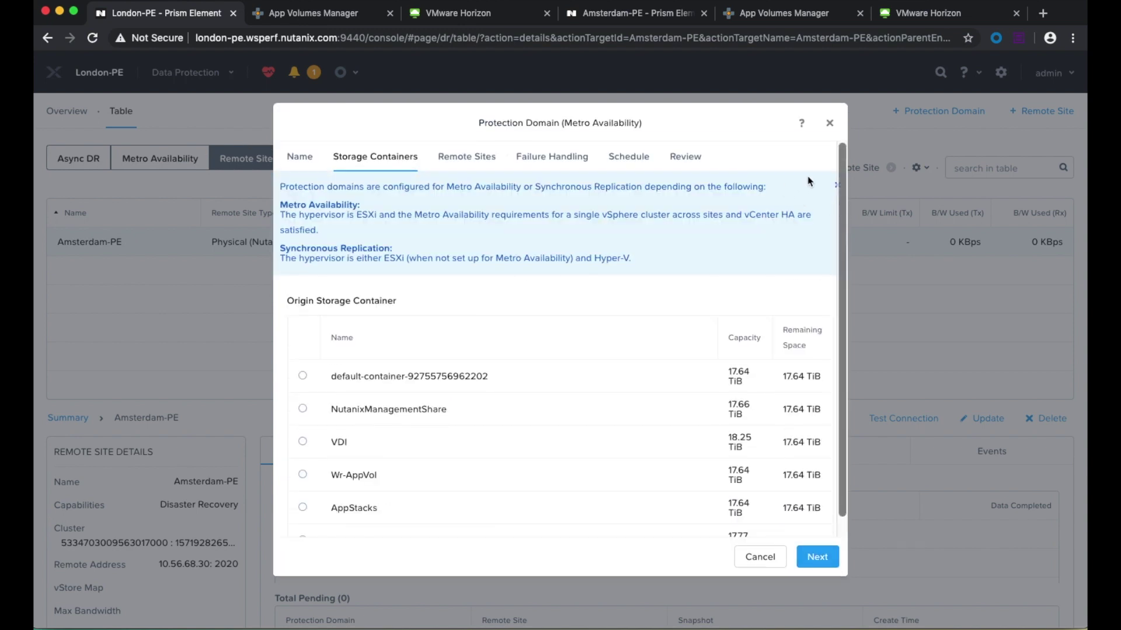
{"action": "left_click", "coordinate": [838, 187]}
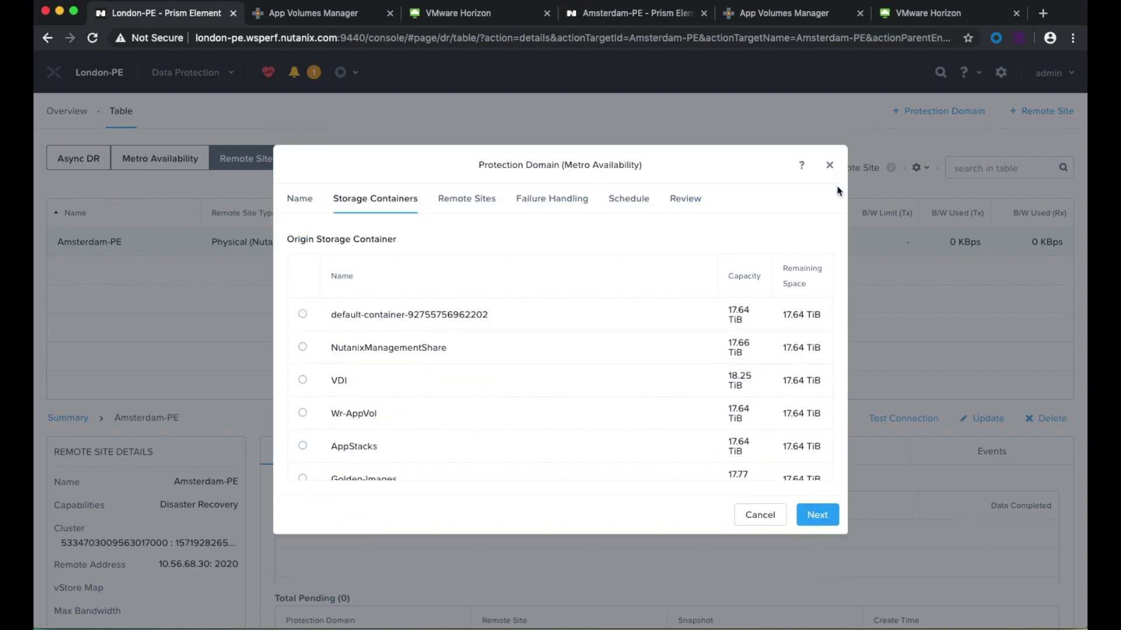
Step: Protect the Wr-AppVol container to Amsterdam-PE with manual failure handling and create the domain
{"action": "left_click", "coordinate": [303, 412]}
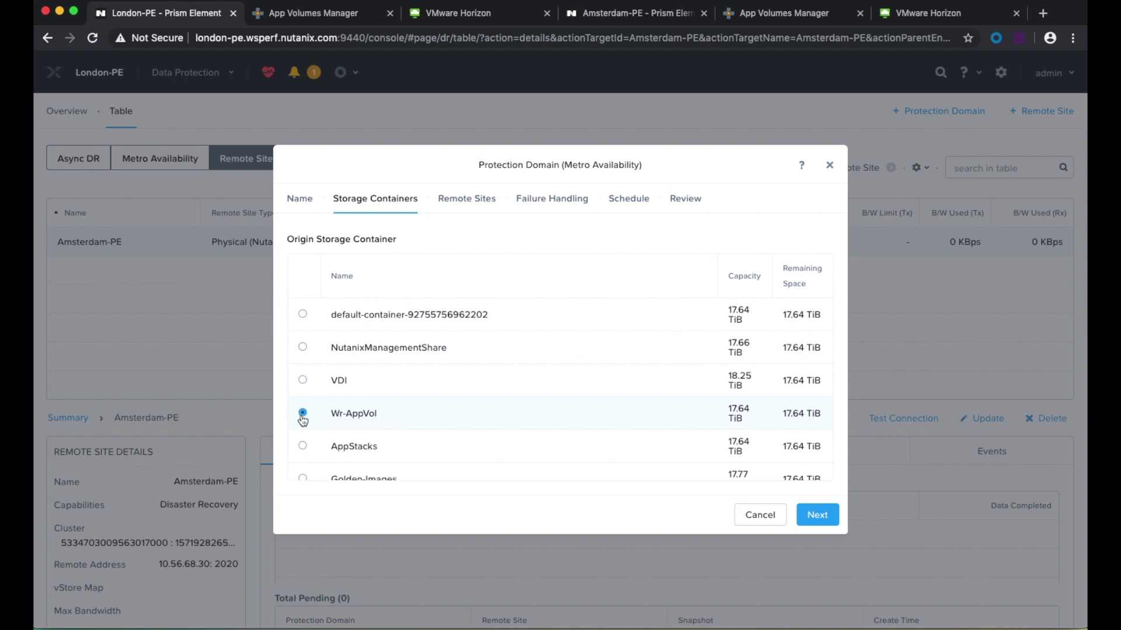
{"action": "left_click", "coordinate": [816, 514]}
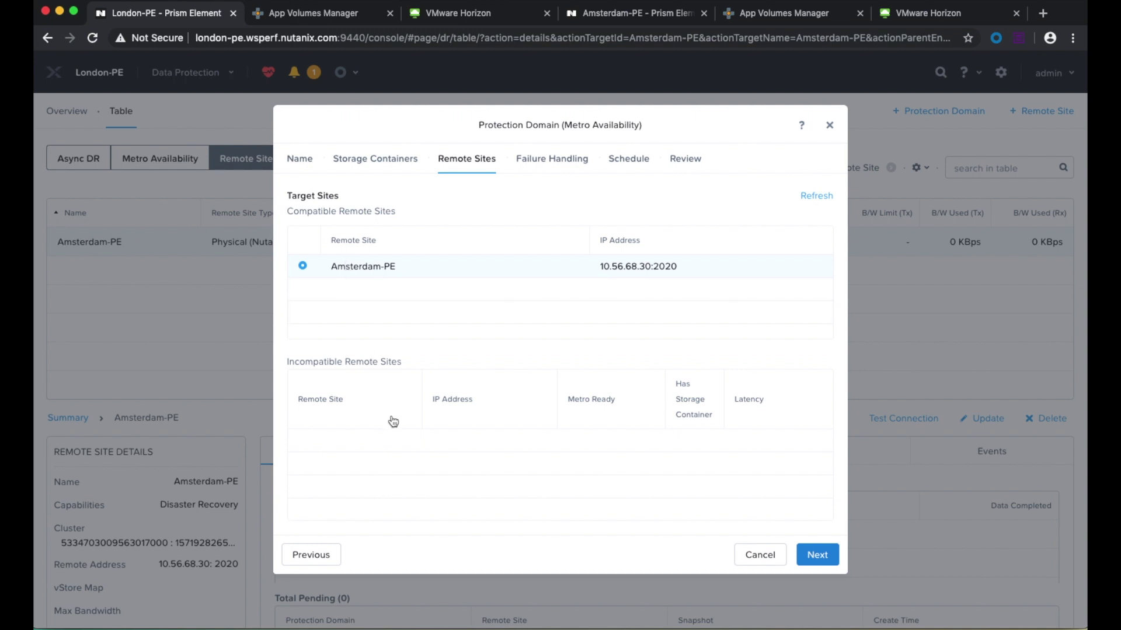
{"action": "left_click", "coordinate": [817, 555]}
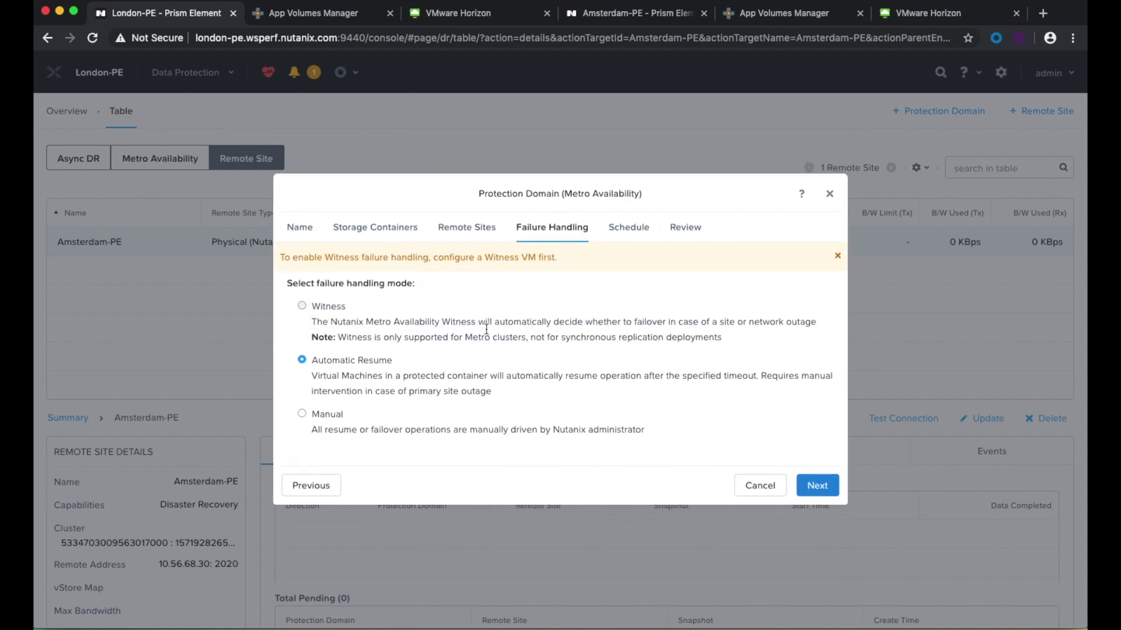
{"action": "left_click", "coordinate": [302, 415]}
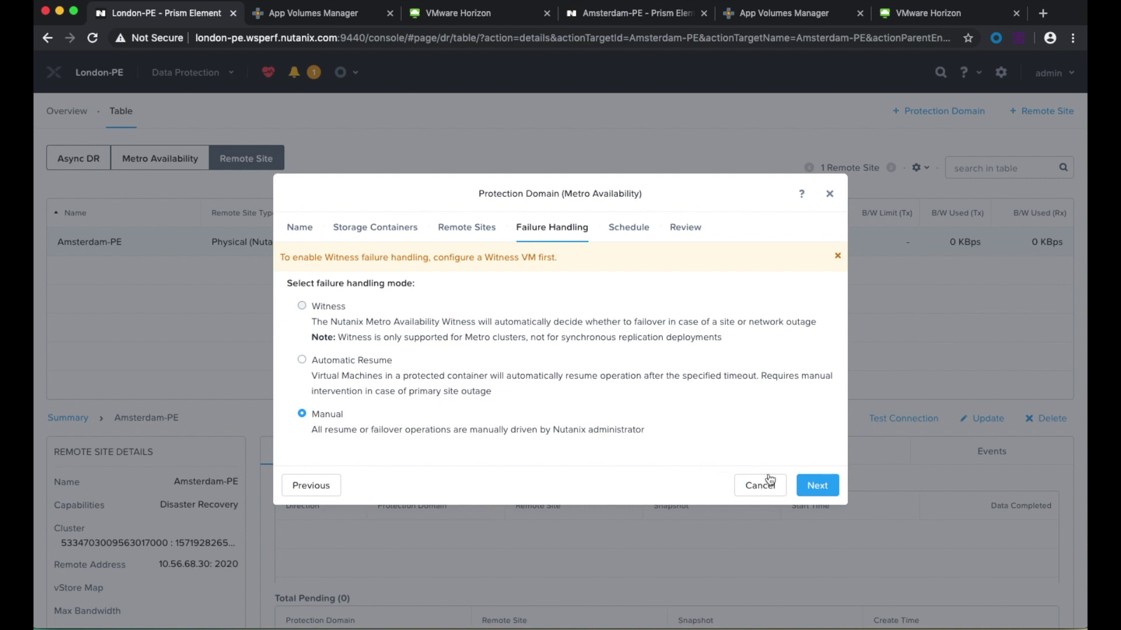
{"action": "left_click", "coordinate": [825, 494]}
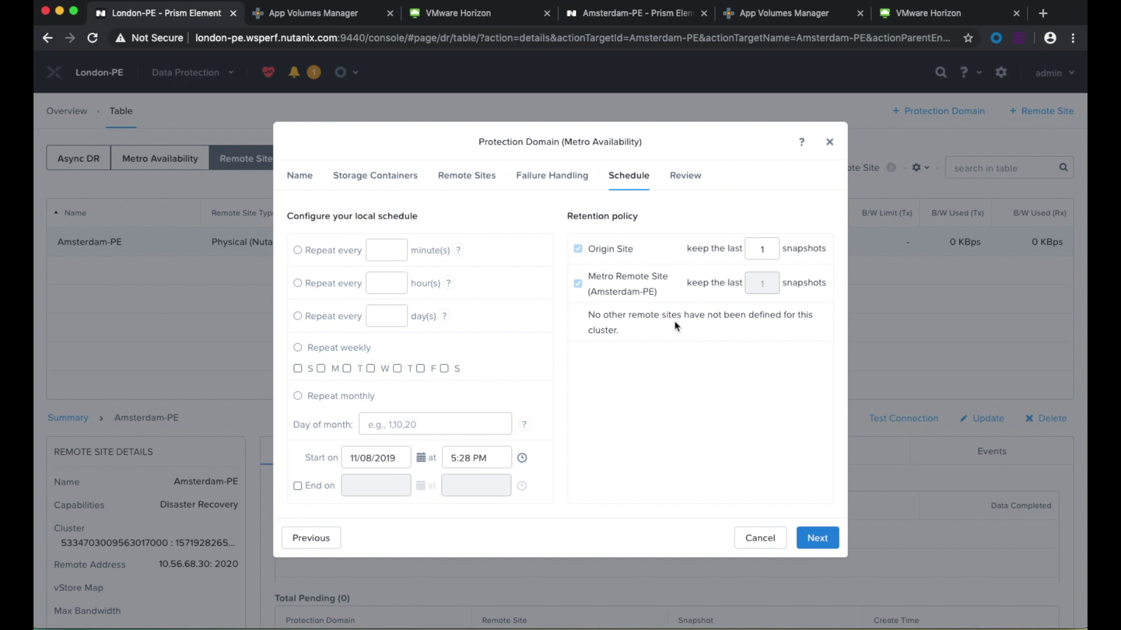
{"action": "left_click", "coordinate": [812, 540]}
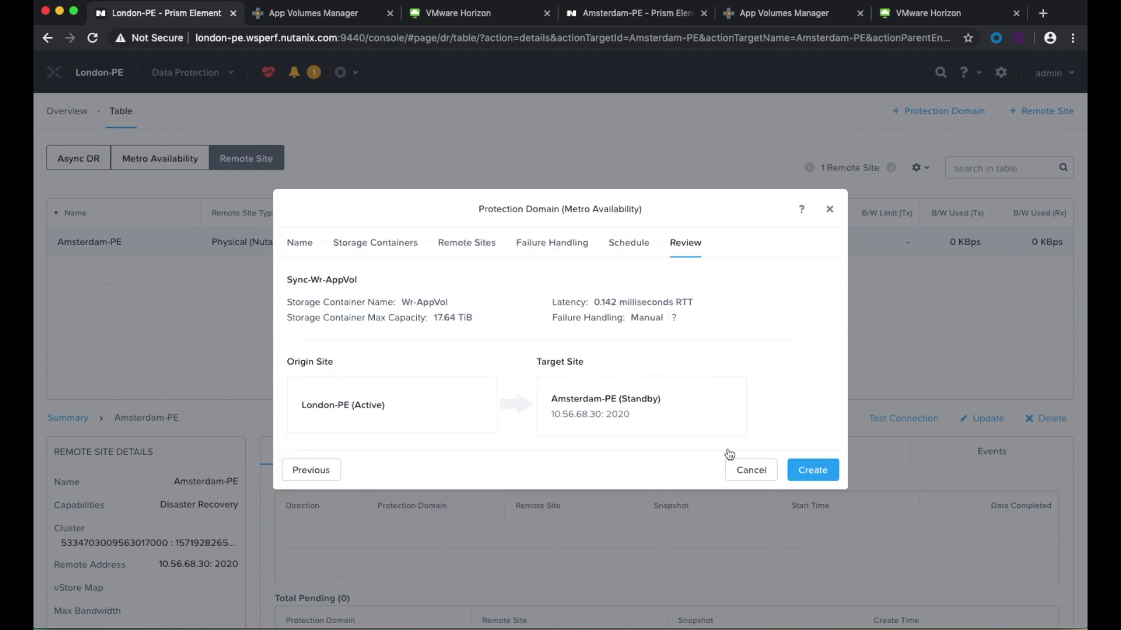
{"action": "left_click", "coordinate": [801, 469]}
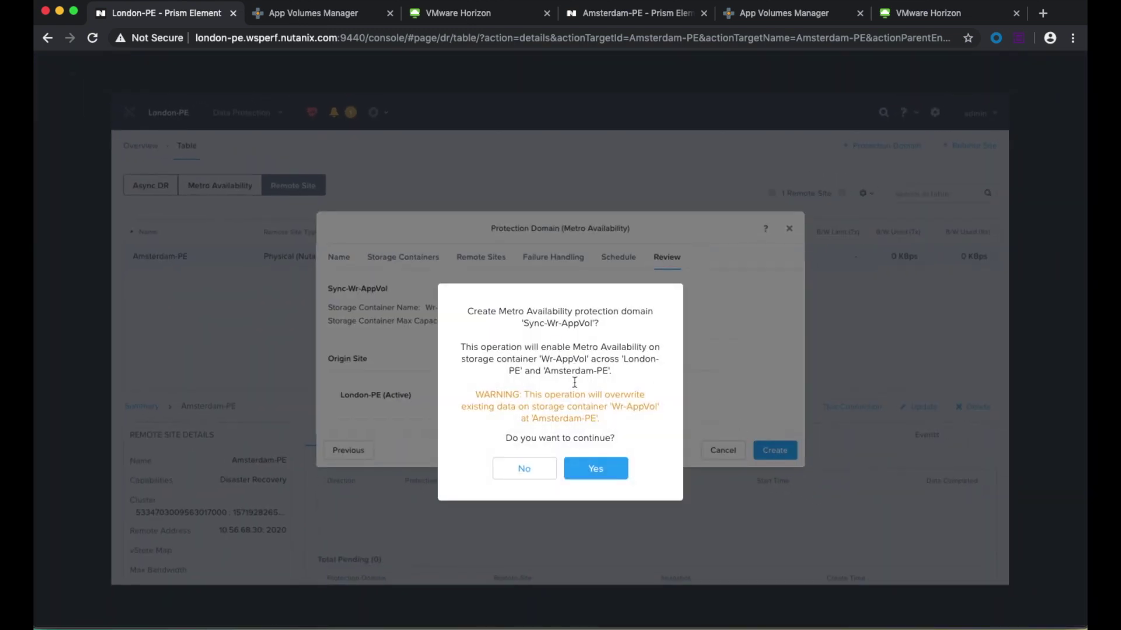
{"action": "left_click", "coordinate": [599, 476]}
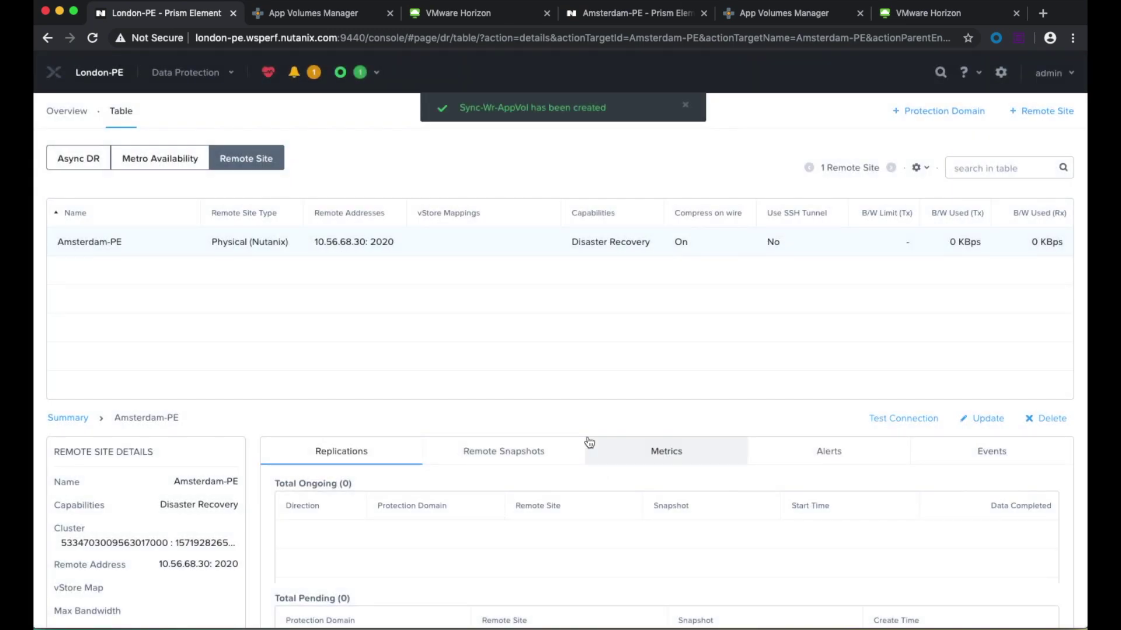
{"action": "left_click", "coordinate": [159, 166]}
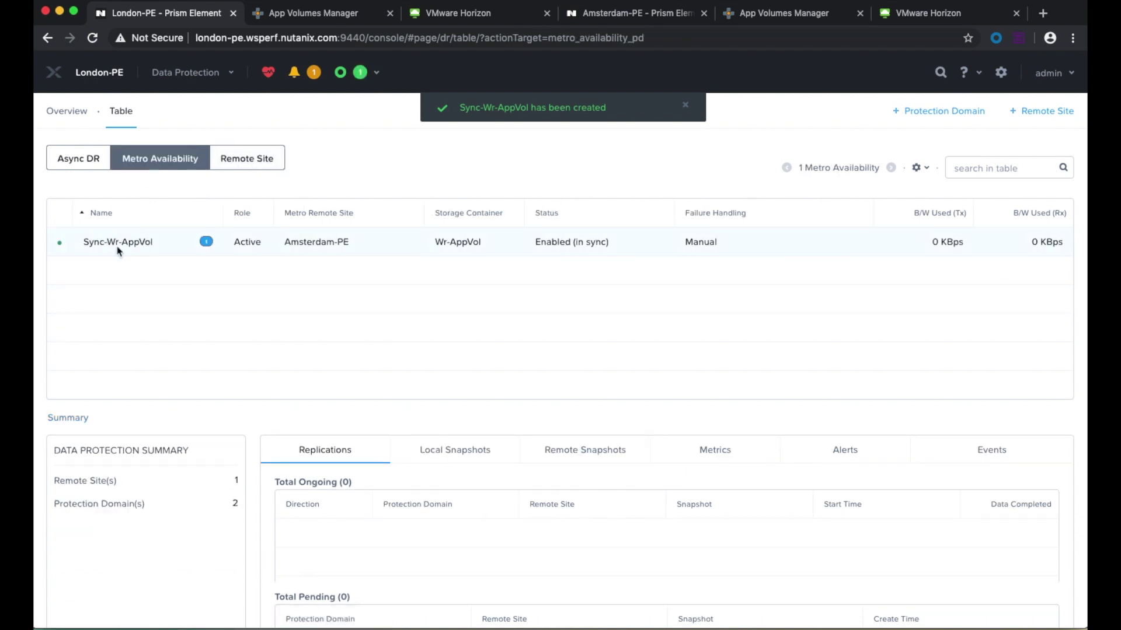
{"action": "left_click", "coordinate": [620, 15]}
{"action": "left_click", "coordinate": [159, 160]}
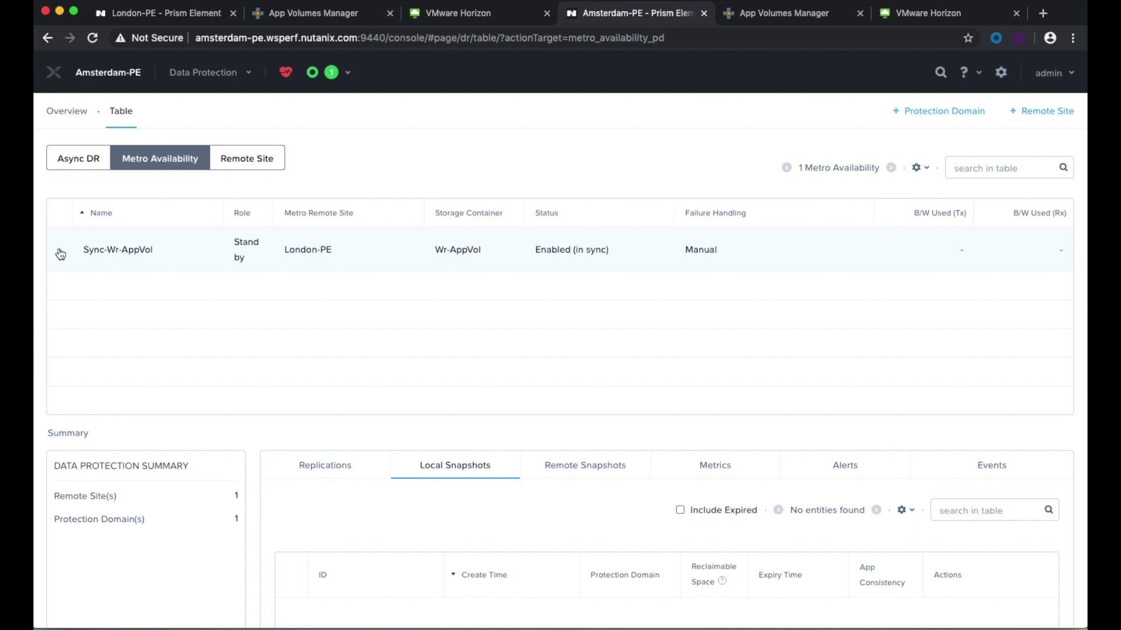
{"action": "mouse_move", "coordinate": [60, 253]}
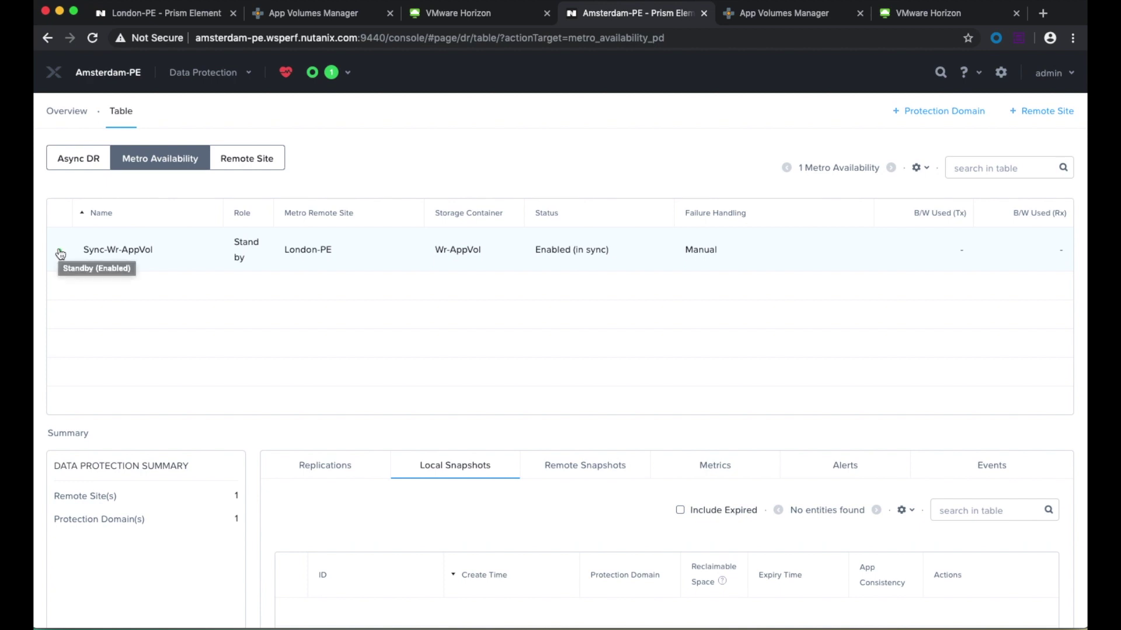
{"action": "left_click", "coordinate": [278, 14]}
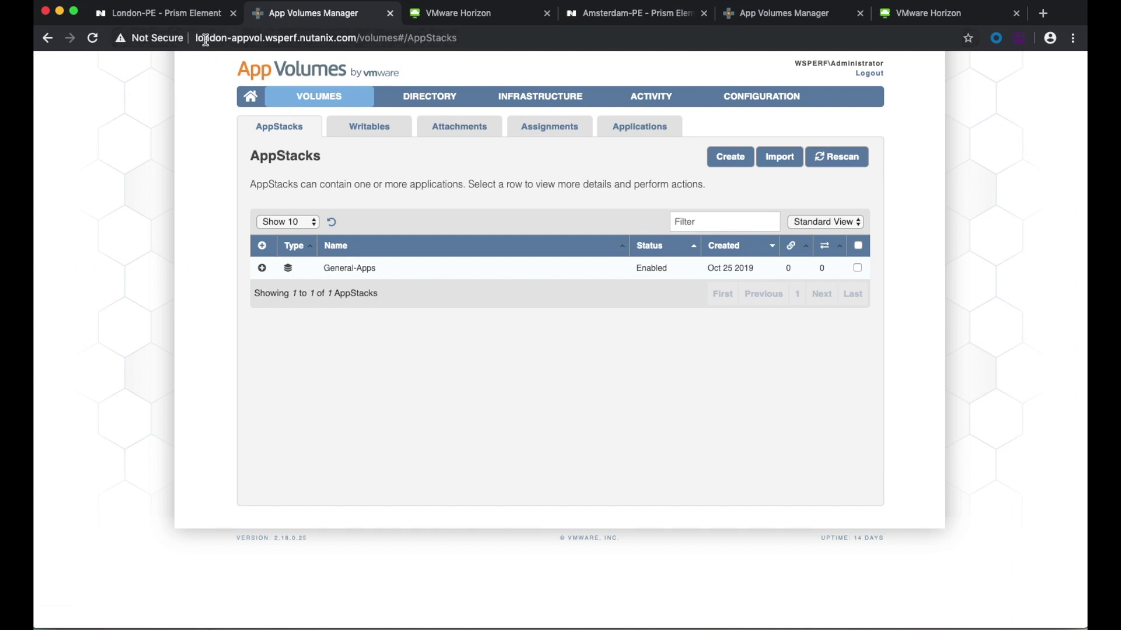
Step: Start a new writable volume and search for and select the directory user
{"action": "left_click", "coordinate": [375, 127]}
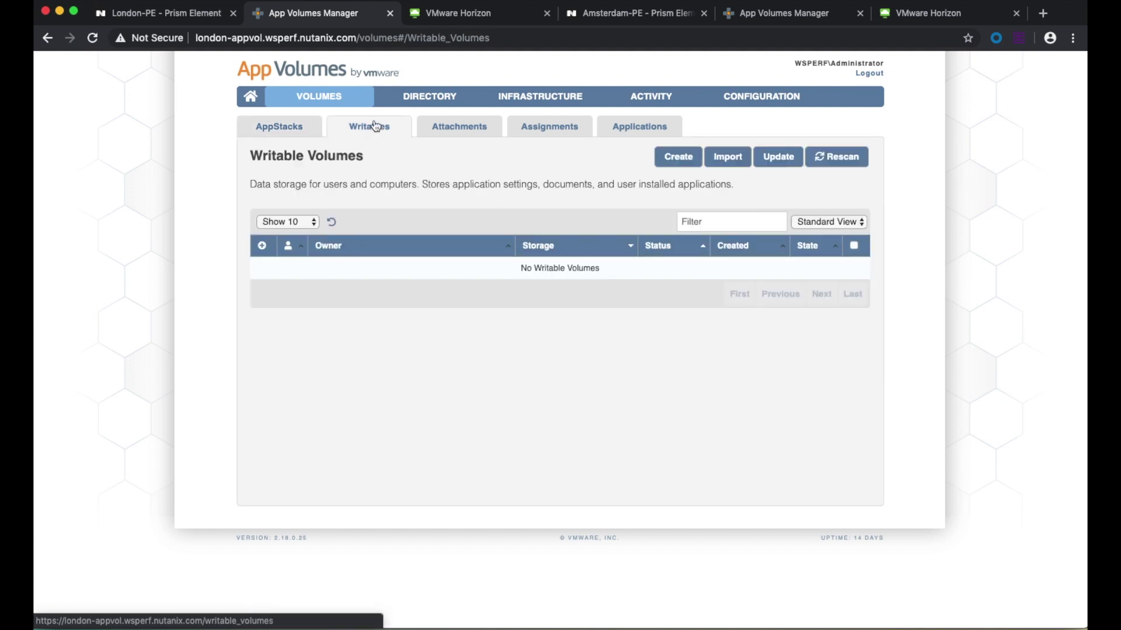
{"action": "left_click", "coordinate": [680, 157]}
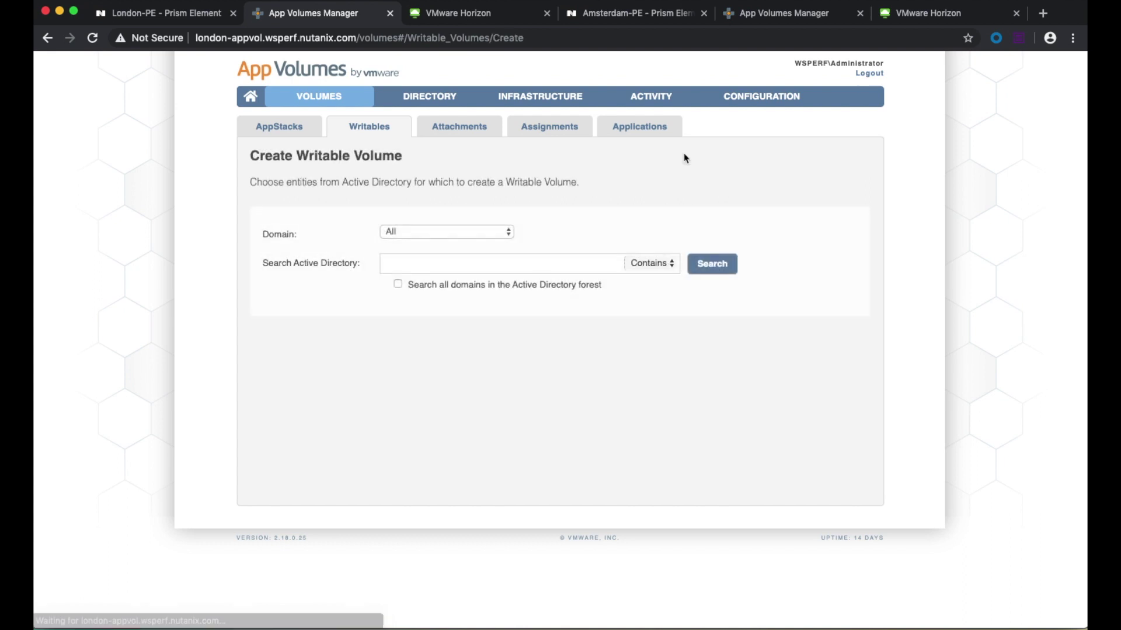
{"action": "type", "text": "sven"}
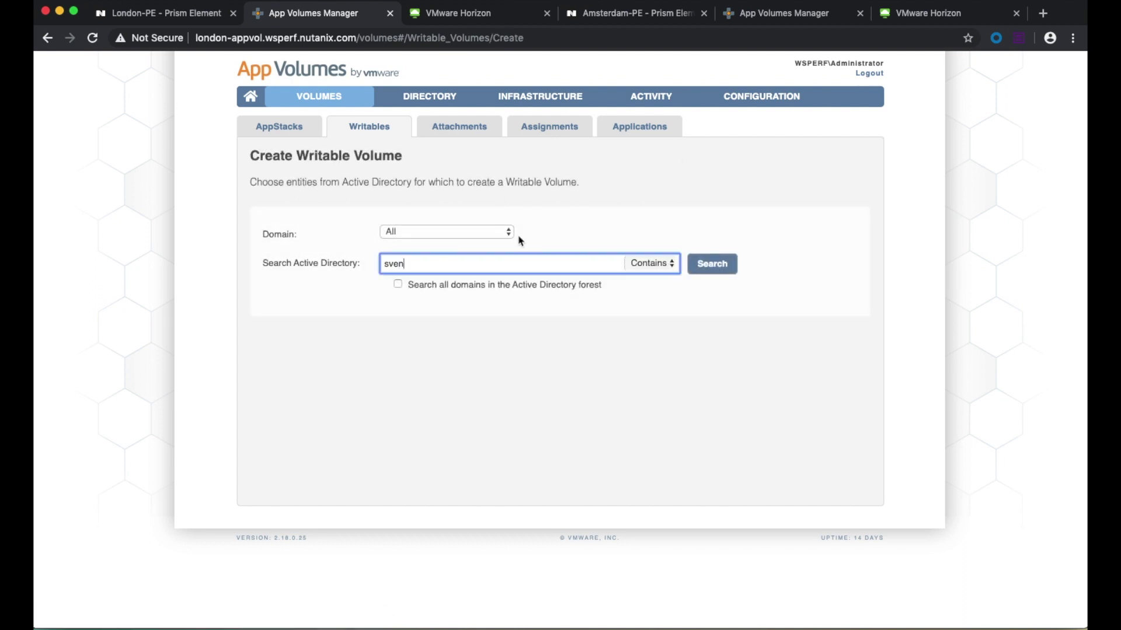
{"action": "left_click", "coordinate": [702, 266]}
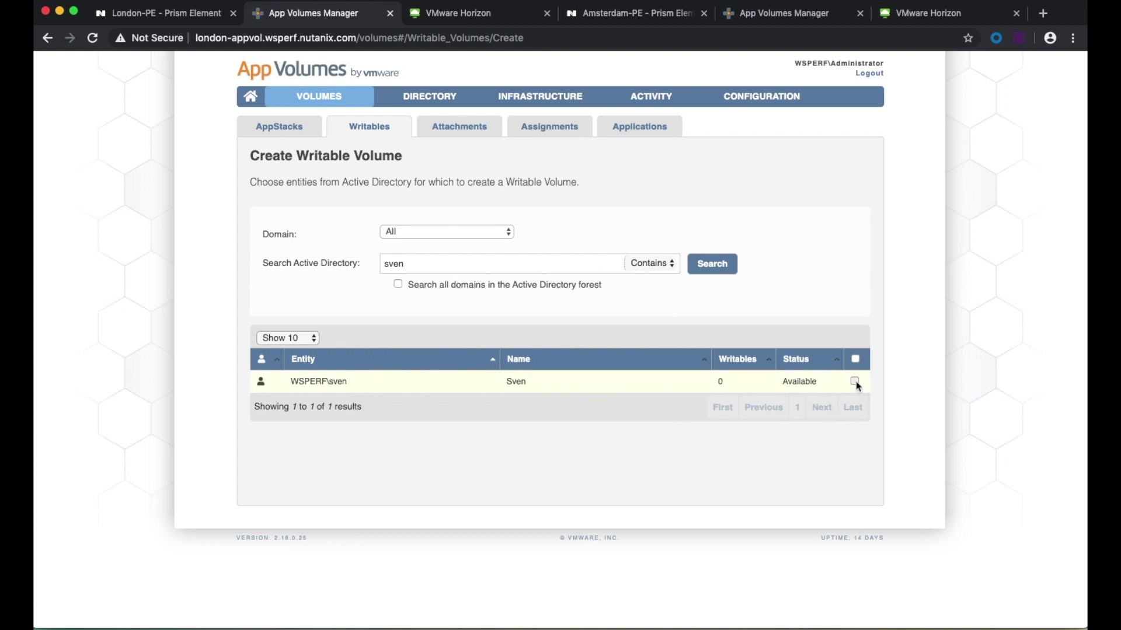
{"action": "left_click", "coordinate": [855, 382]}
Step: Place it on London Wr-AppVol storage with the uia_plus_profile template and create it immediately
{"action": "left_click", "coordinate": [535, 460]}
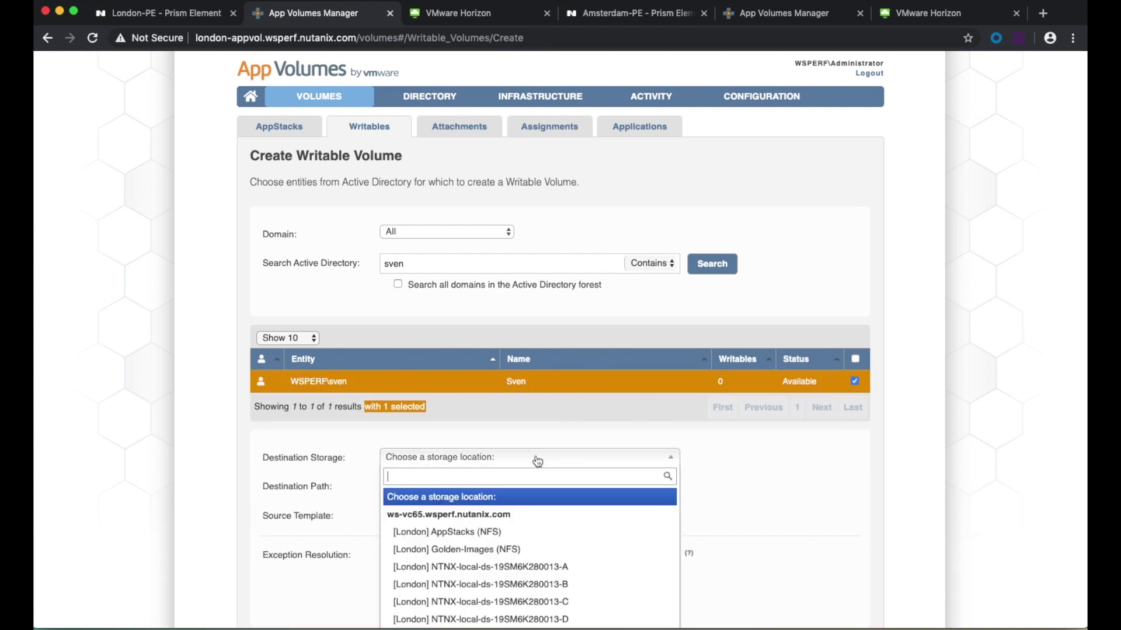
{"action": "scroll", "coordinate": [537, 461], "scroll_direction": "down", "scroll_amount": 4}
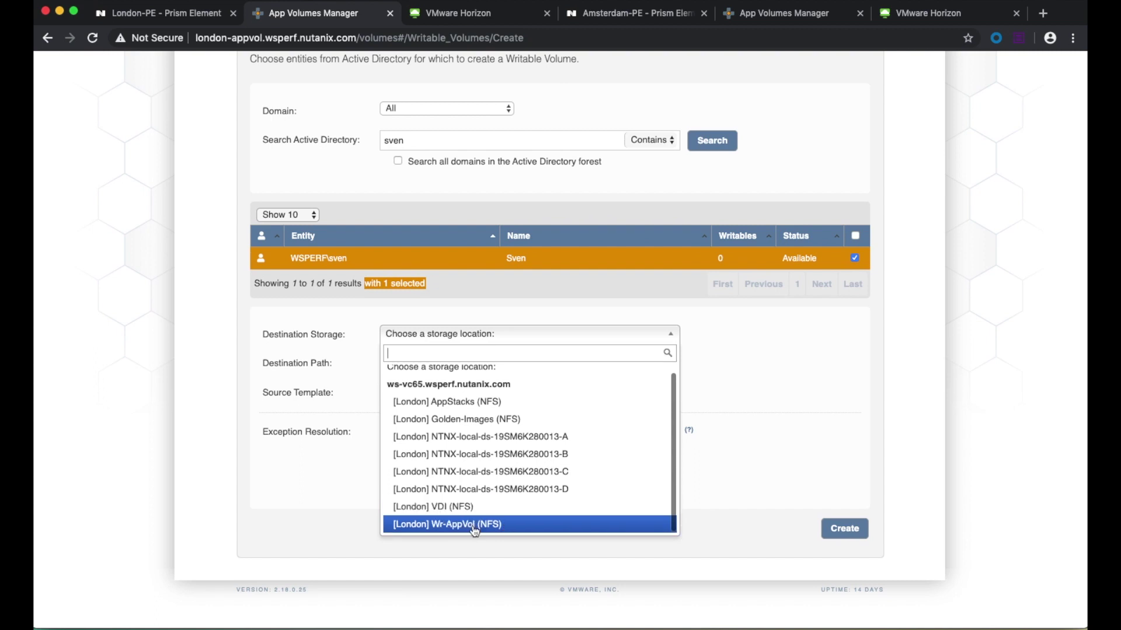
{"action": "left_click", "coordinate": [475, 524]}
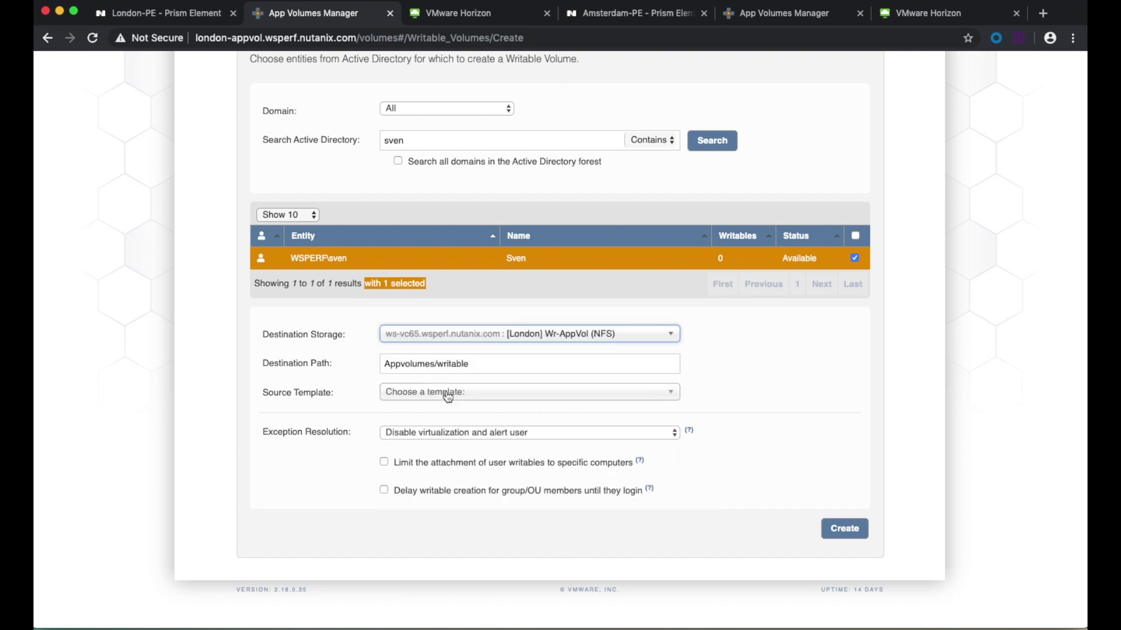
{"action": "left_click", "coordinate": [448, 398]}
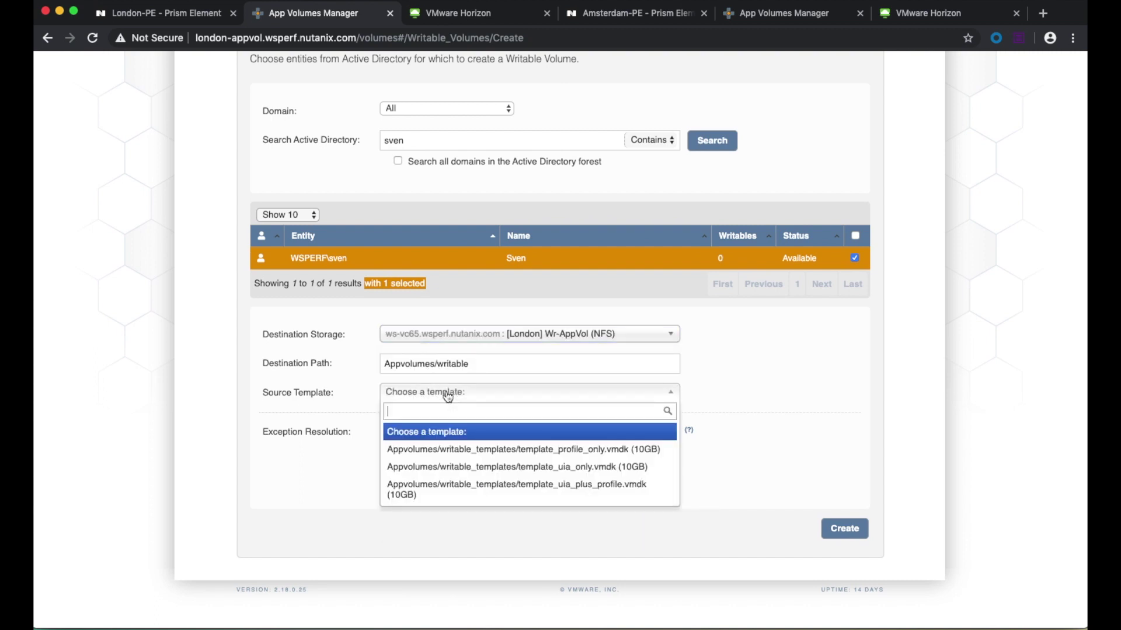
{"action": "left_click", "coordinate": [454, 485]}
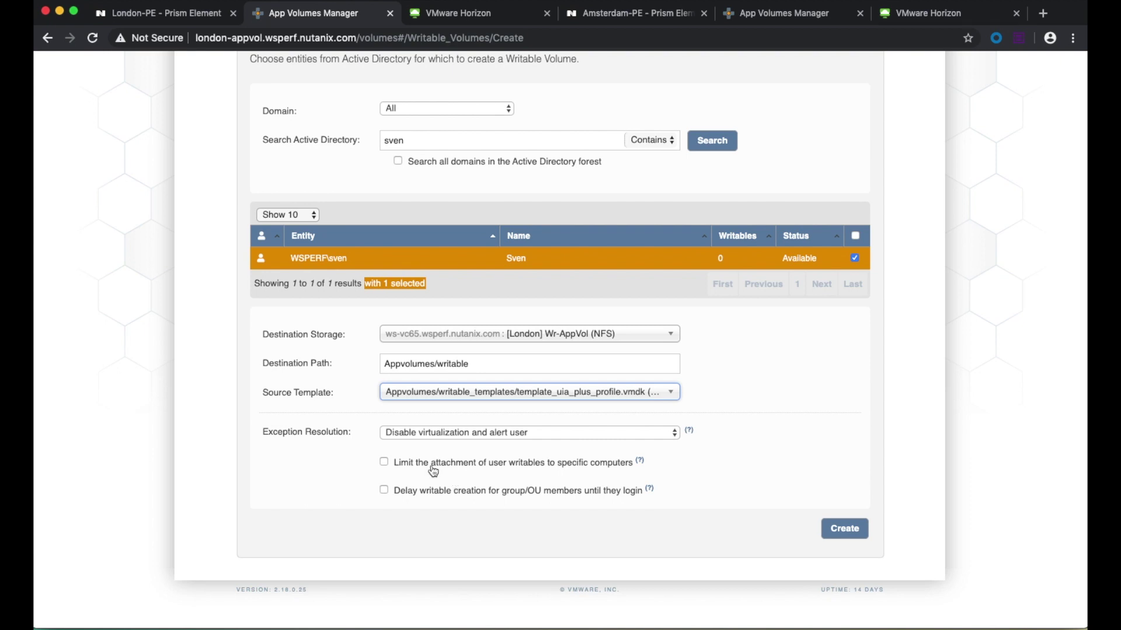
{"action": "left_click", "coordinate": [844, 529]}
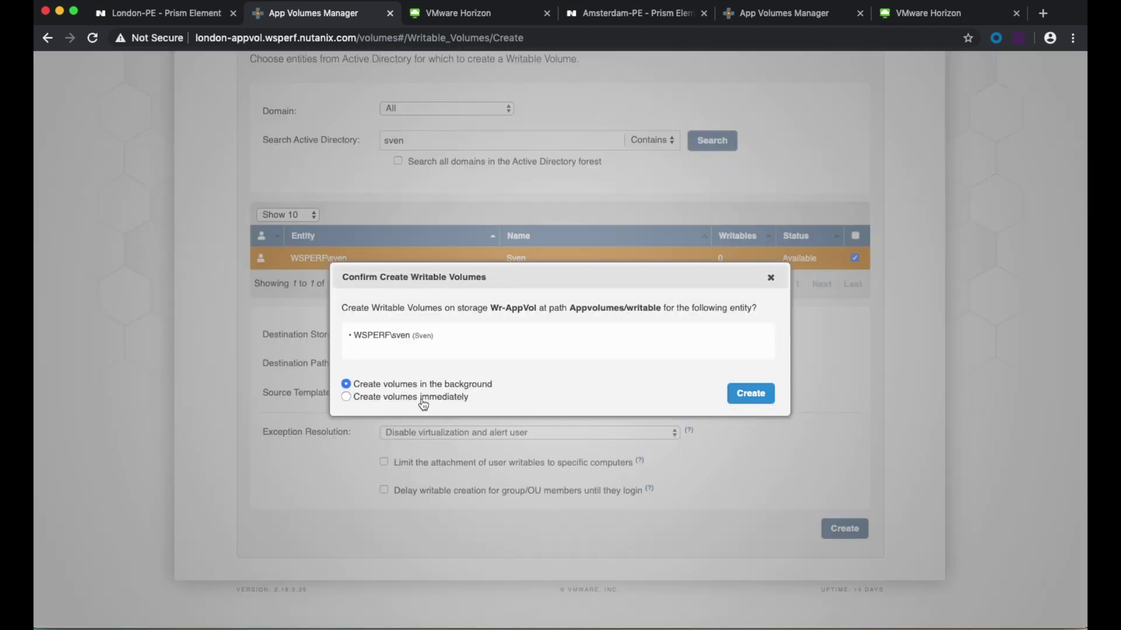
{"action": "left_click", "coordinate": [423, 400]}
{"action": "left_click", "coordinate": [759, 397]}
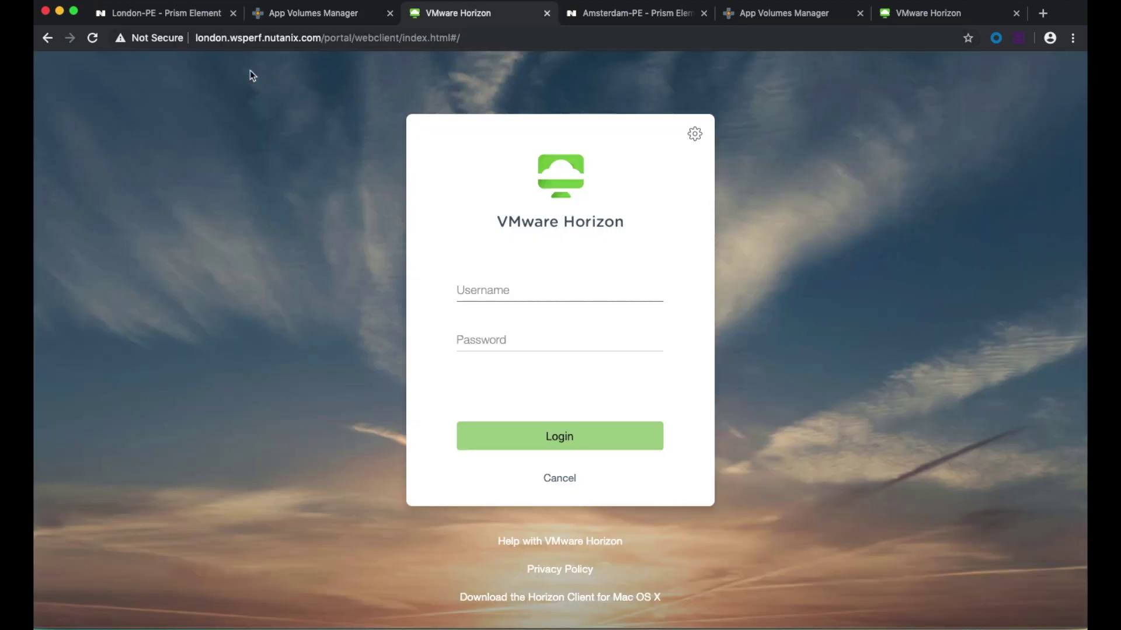
Step: Sign in to Horizon with the user's credentials, launch Windows 10 - London, and open Edge
{"action": "type", "text": "sven"}
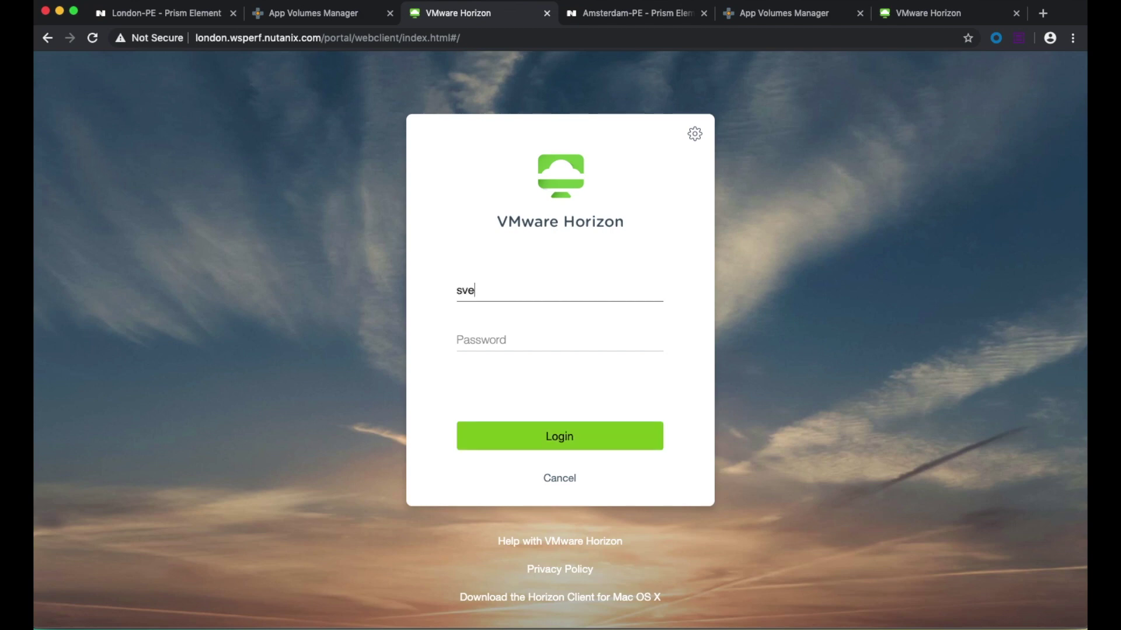
{"action": "key", "text": "Tab"}
{"action": "type", "text": "p"}
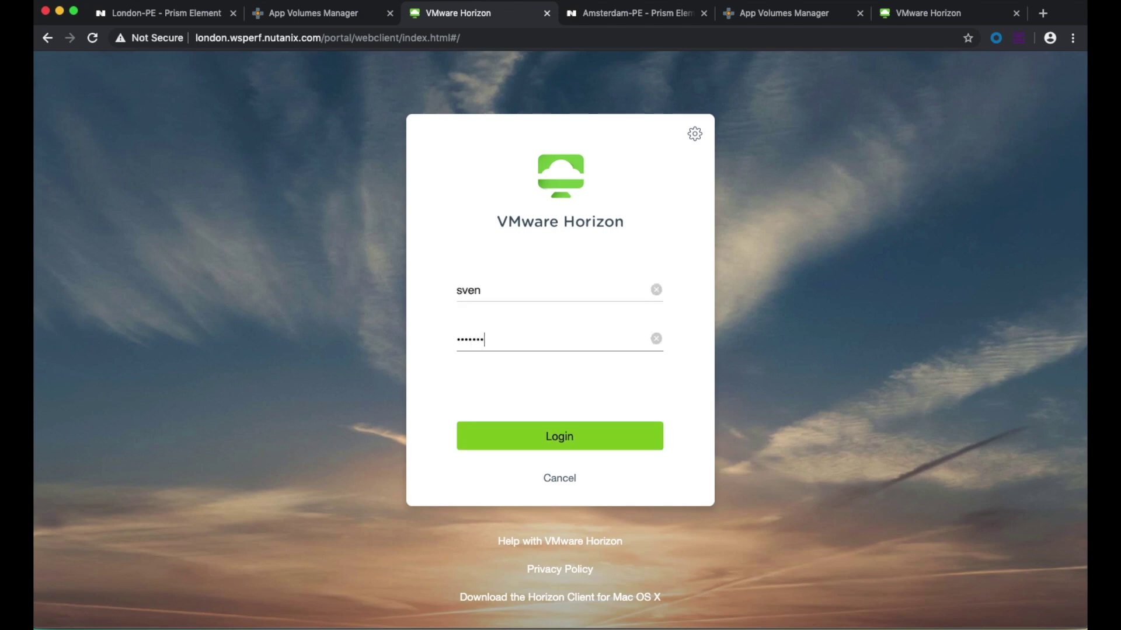
{"action": "key", "text": "Return"}
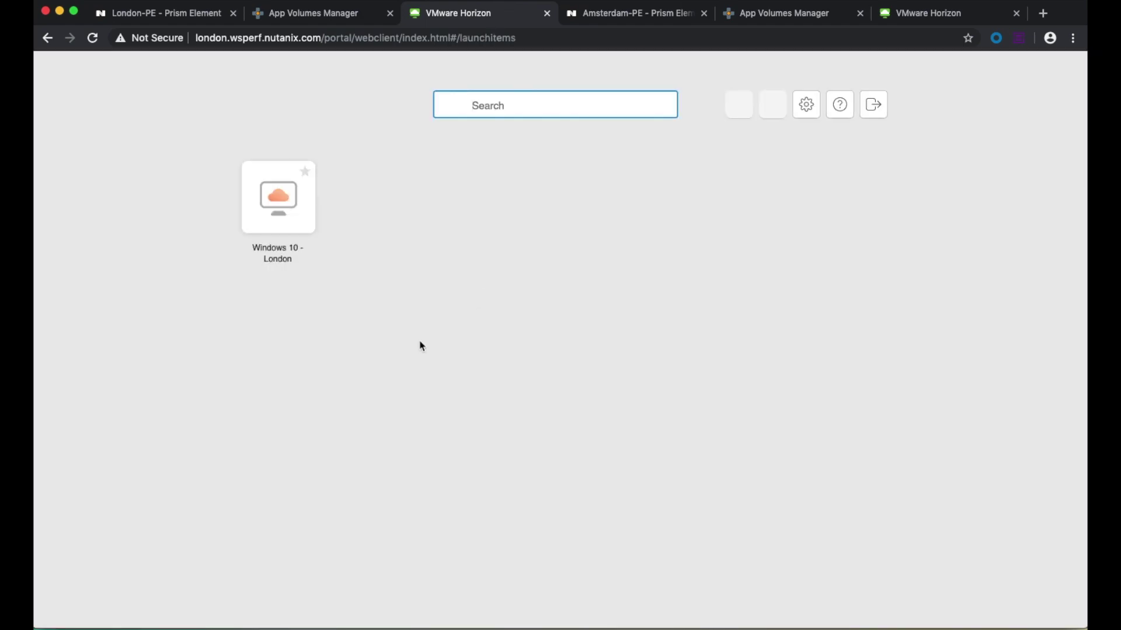
{"action": "left_click", "coordinate": [282, 230]}
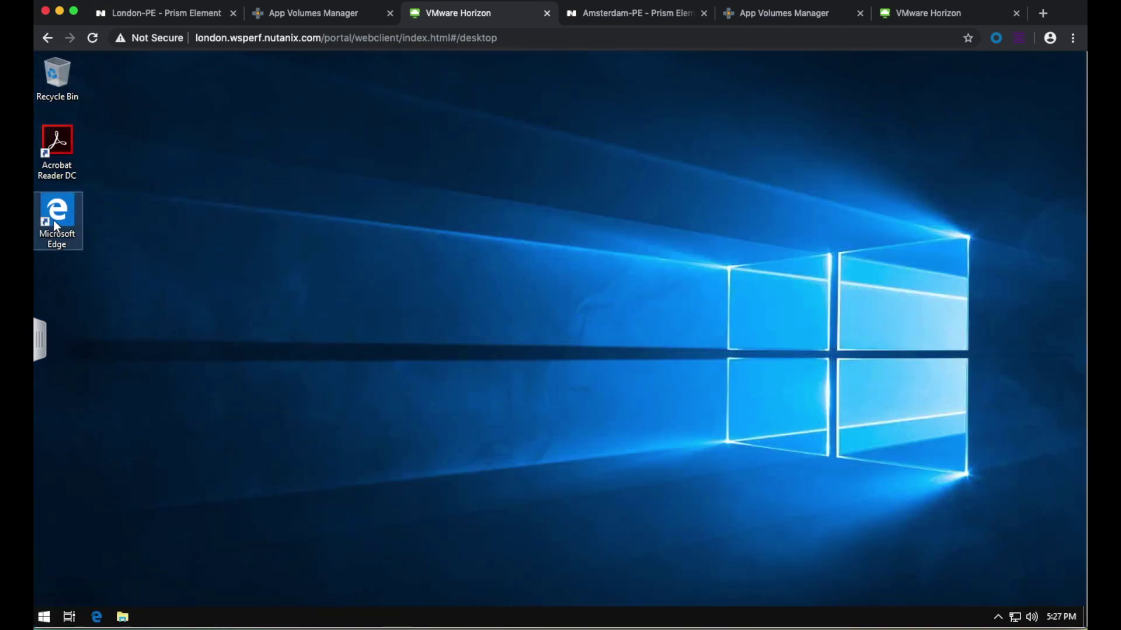
{"action": "double_click", "coordinate": [54, 220]}
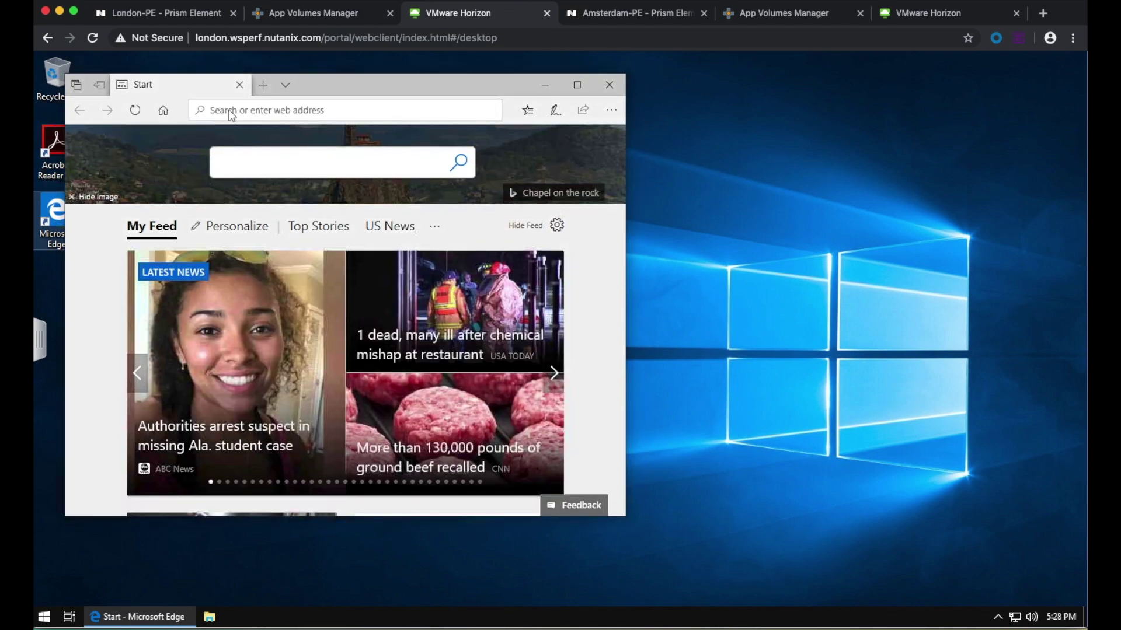
Step: Search 'chrome' in Edge, download and install Chrome with usage statistics off, then close Edge
{"action": "left_click", "coordinate": [230, 110]}
{"action": "type", "text": "chrome"}
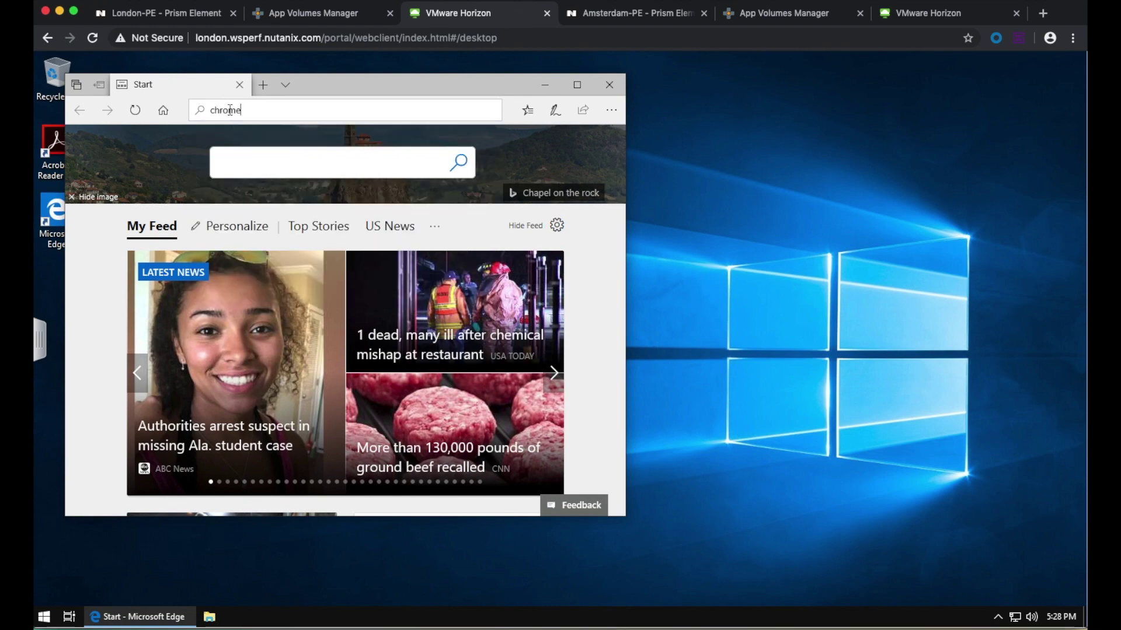
{"action": "key", "text": "Return"}
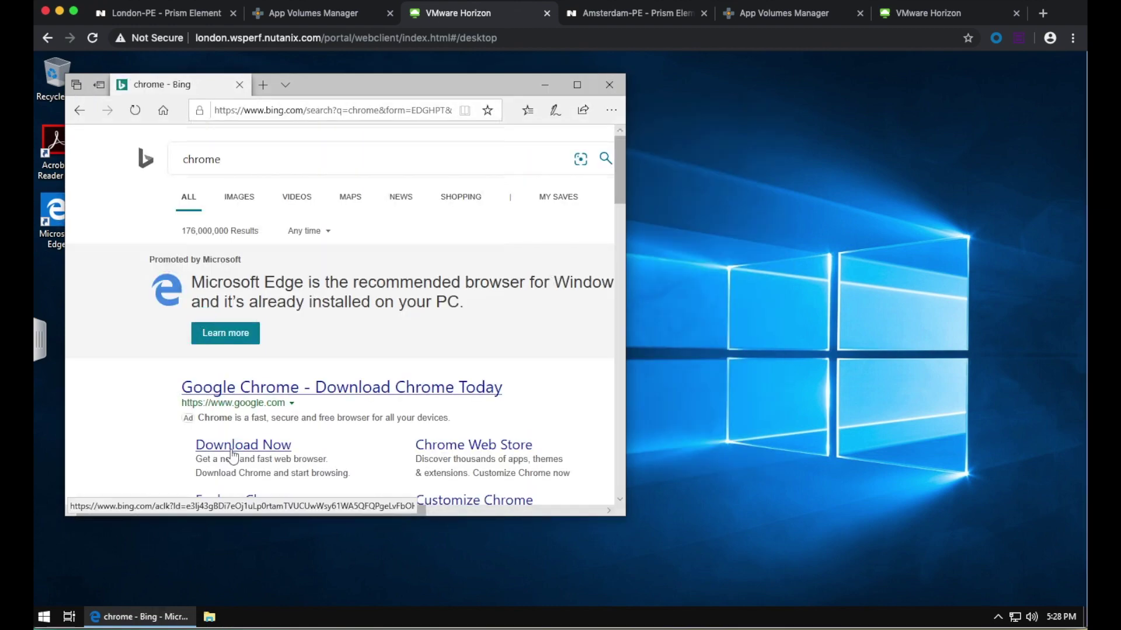
{"action": "left_click", "coordinate": [232, 448]}
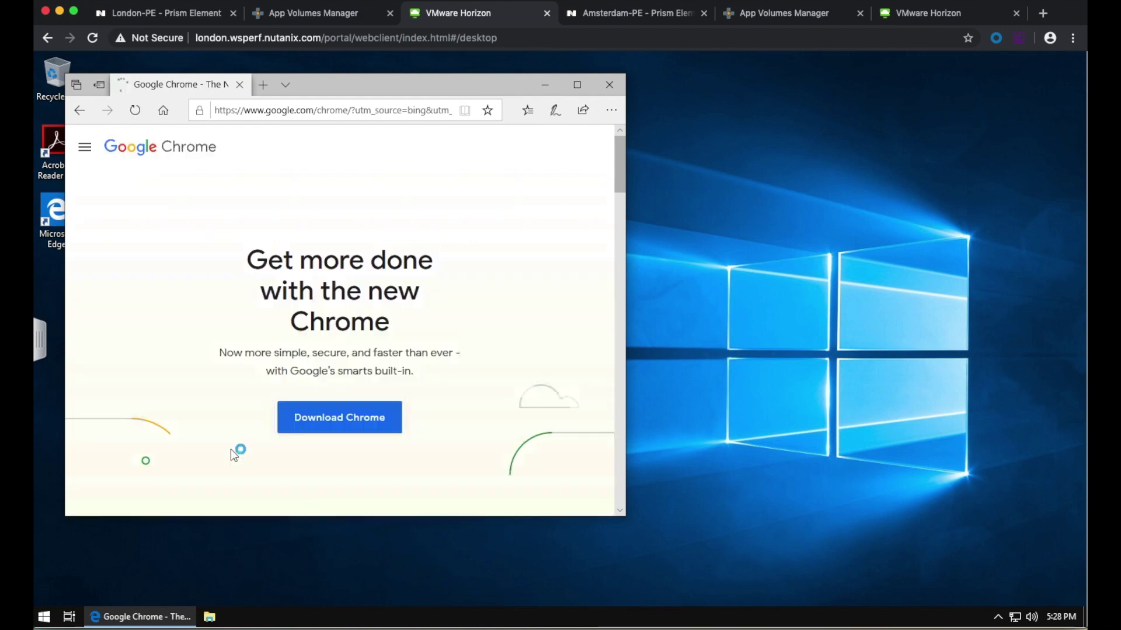
{"action": "left_click", "coordinate": [322, 419]}
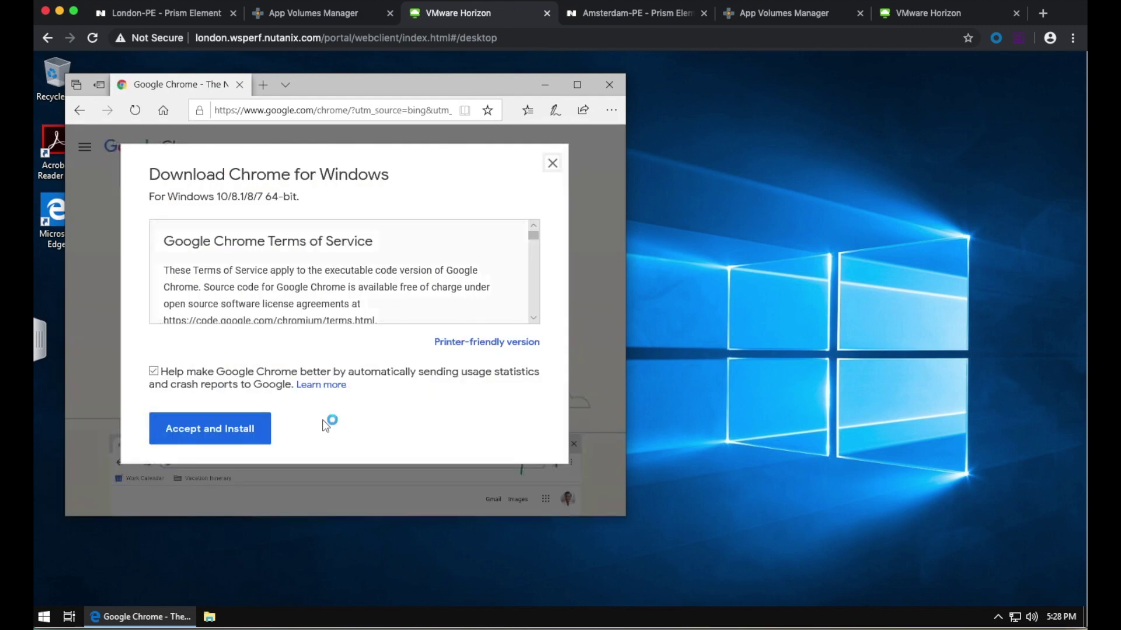
{"action": "left_click", "coordinate": [154, 372]}
{"action": "left_click", "coordinate": [155, 373]}
{"action": "left_click", "coordinate": [180, 422]}
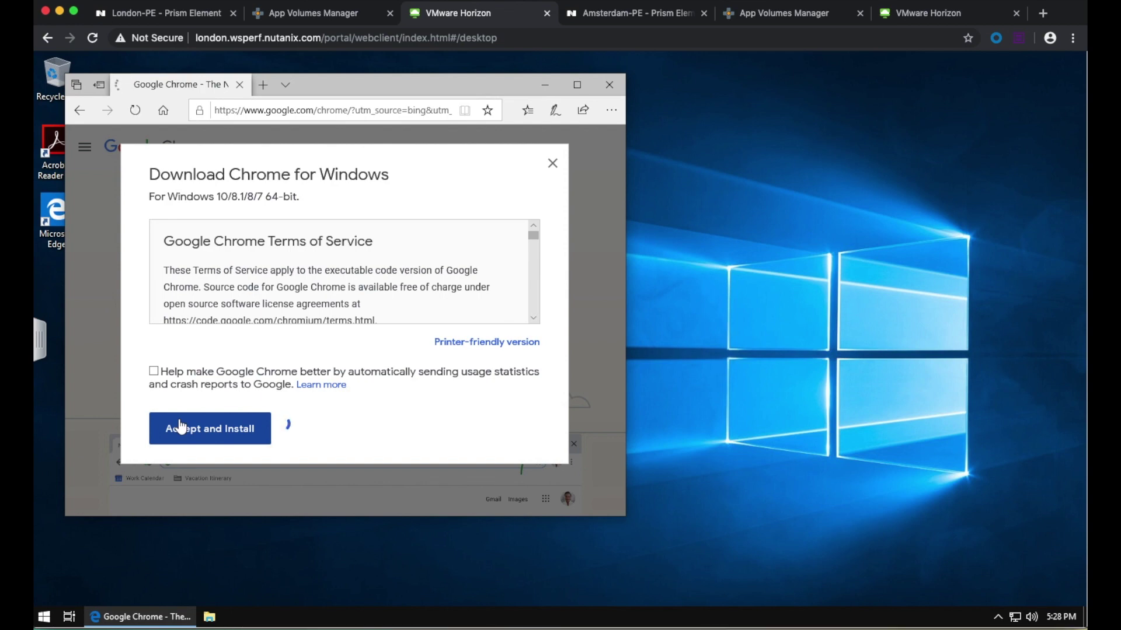
{"action": "left_click", "coordinate": [320, 492]}
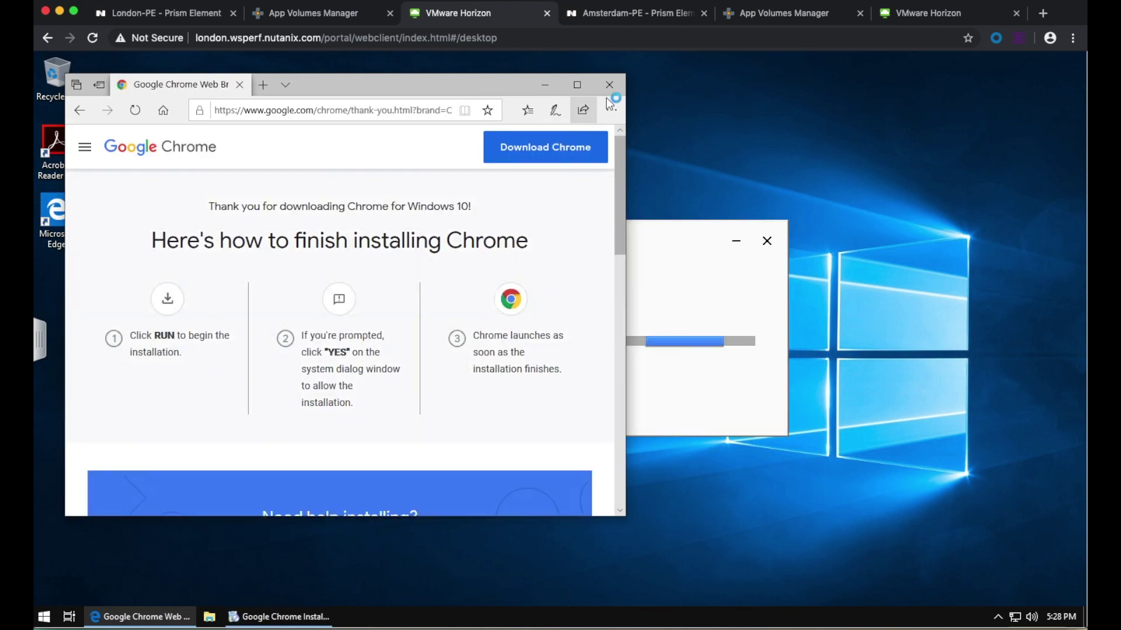
{"action": "left_click", "coordinate": [609, 85]}
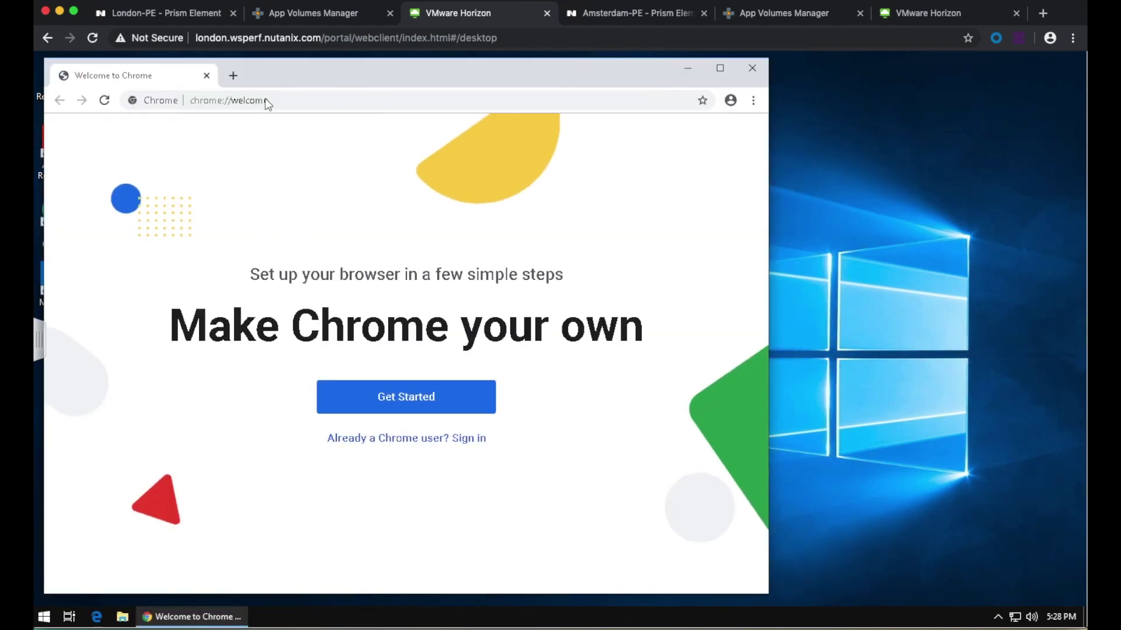
Step: Search Google for 'filezilla' and download the free FileZilla Client installer
{"action": "left_click", "coordinate": [286, 99]}
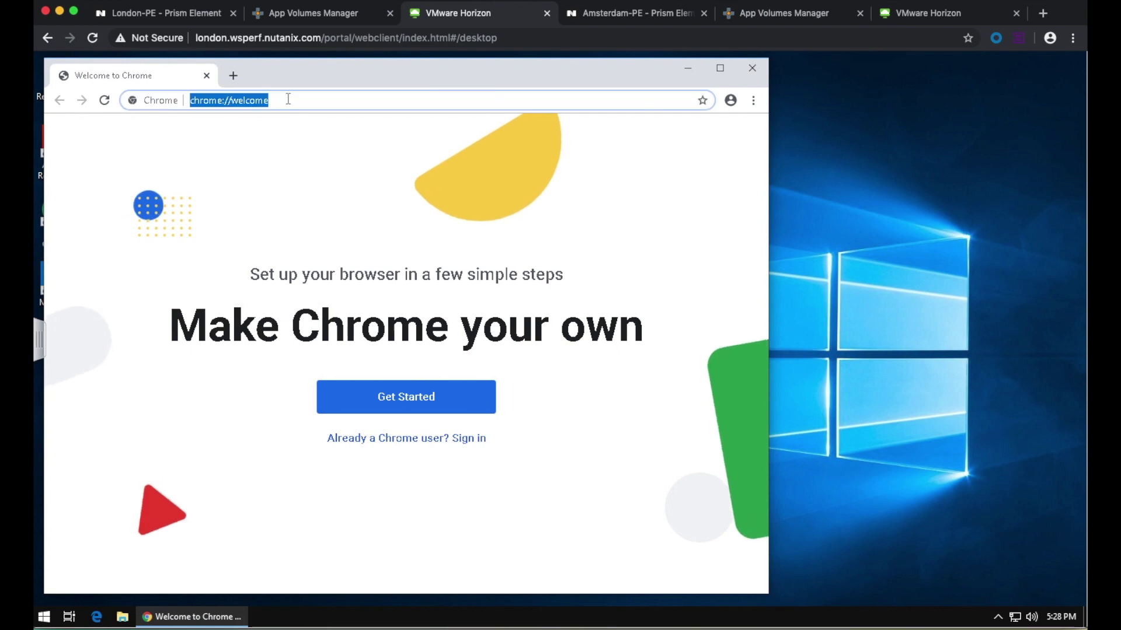
{"action": "type", "text": "filezilla"}
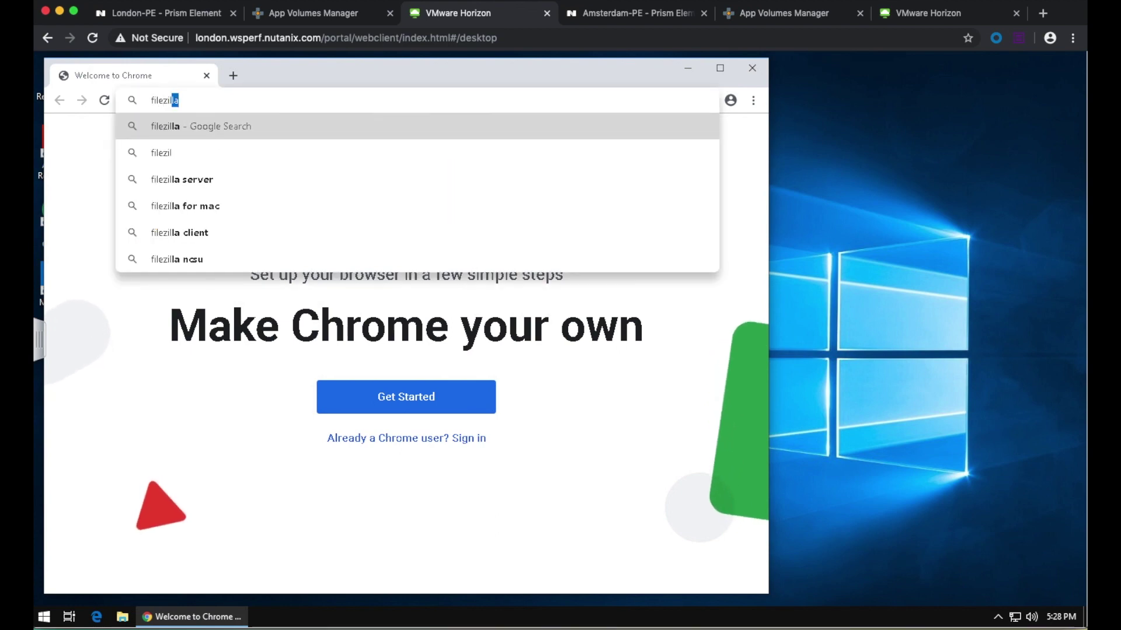
{"action": "key", "text": "Return"}
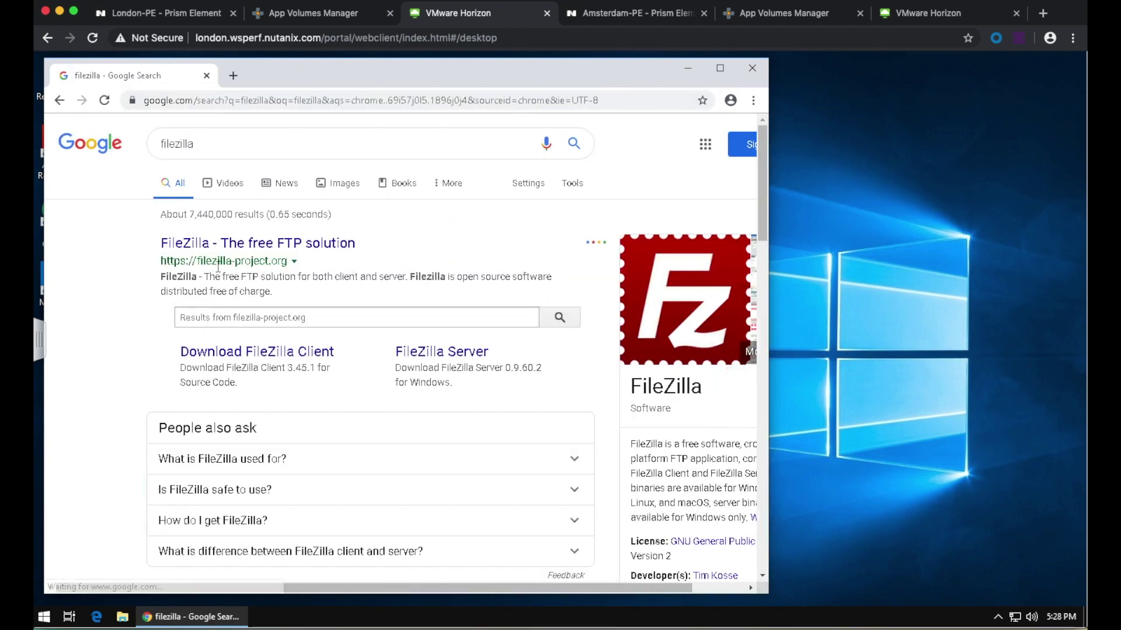
{"action": "left_click", "coordinate": [225, 352]}
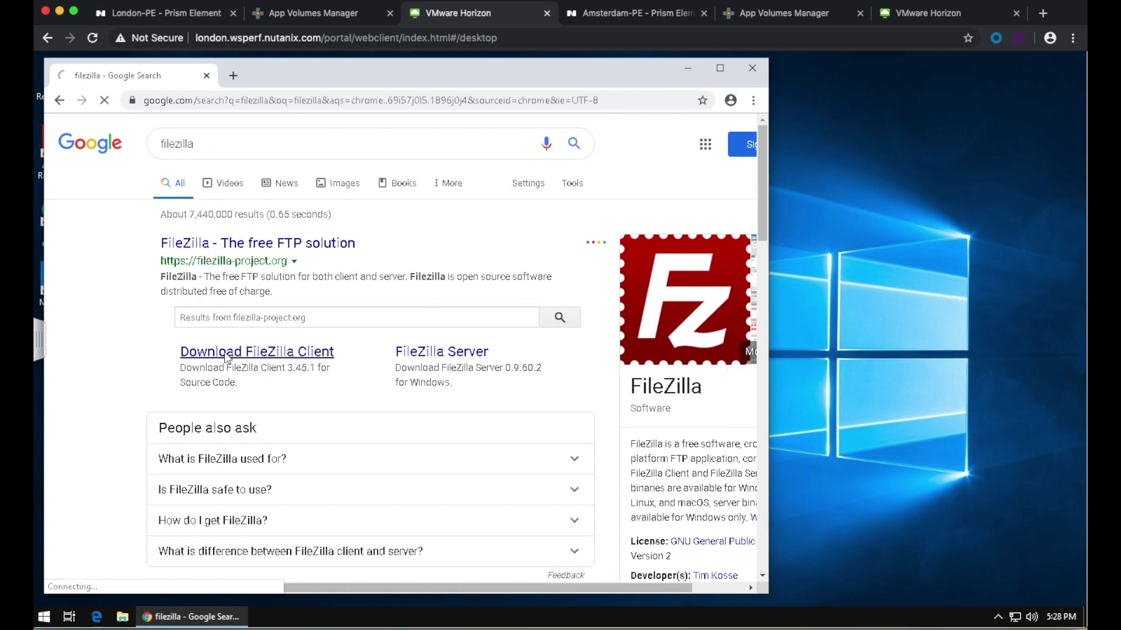
{"action": "left_click", "coordinate": [237, 402]}
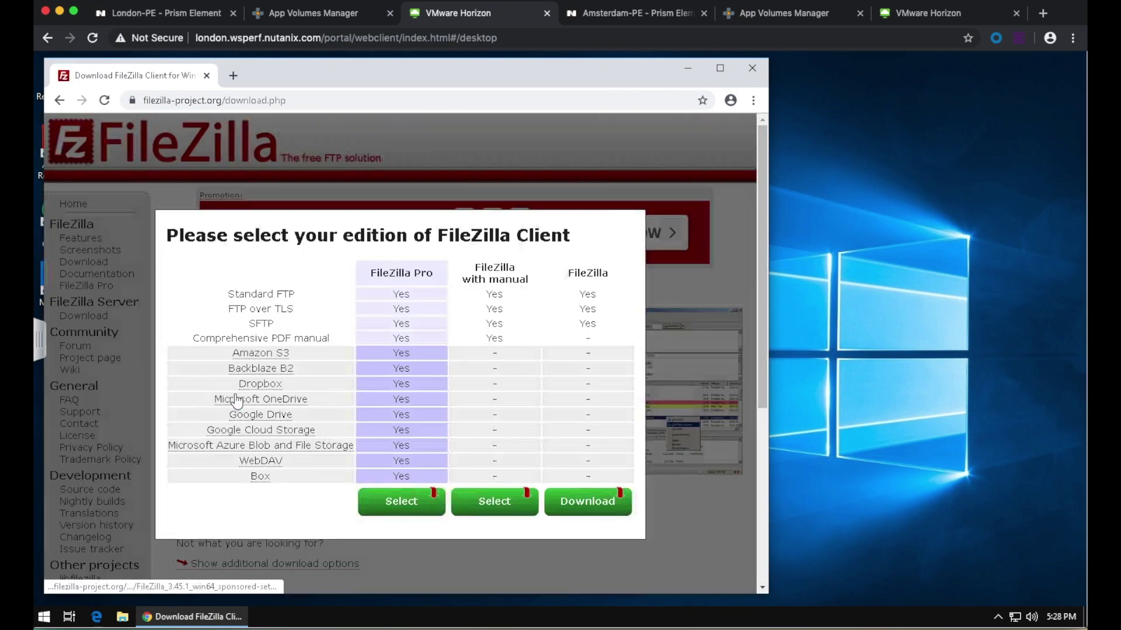
{"action": "left_click", "coordinate": [597, 501]}
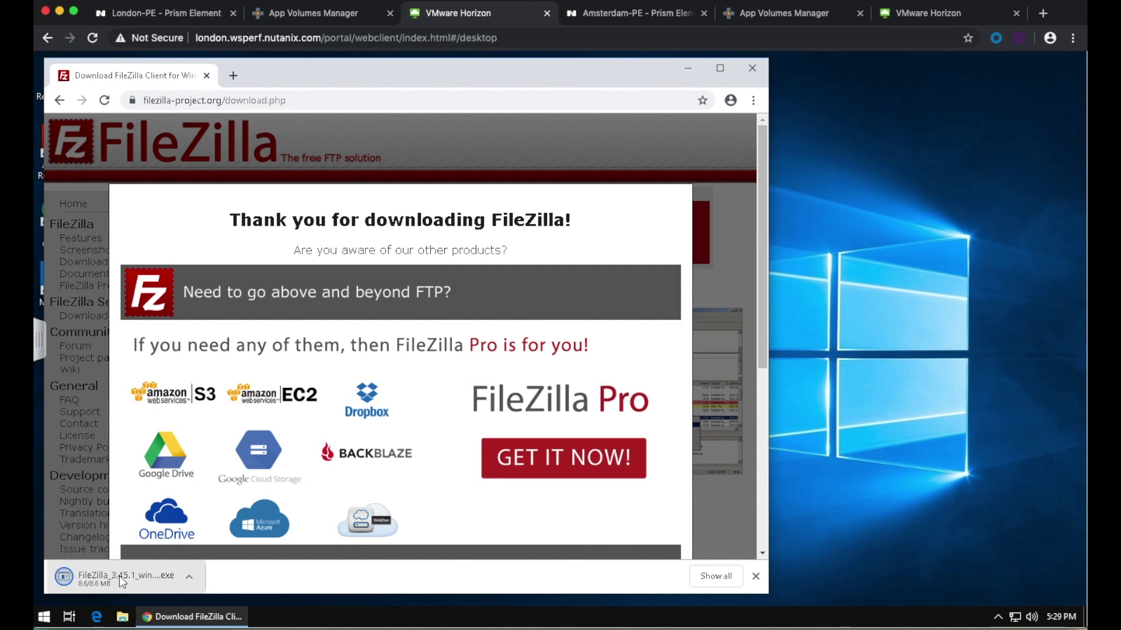
{"action": "left_click", "coordinate": [293, 576]}
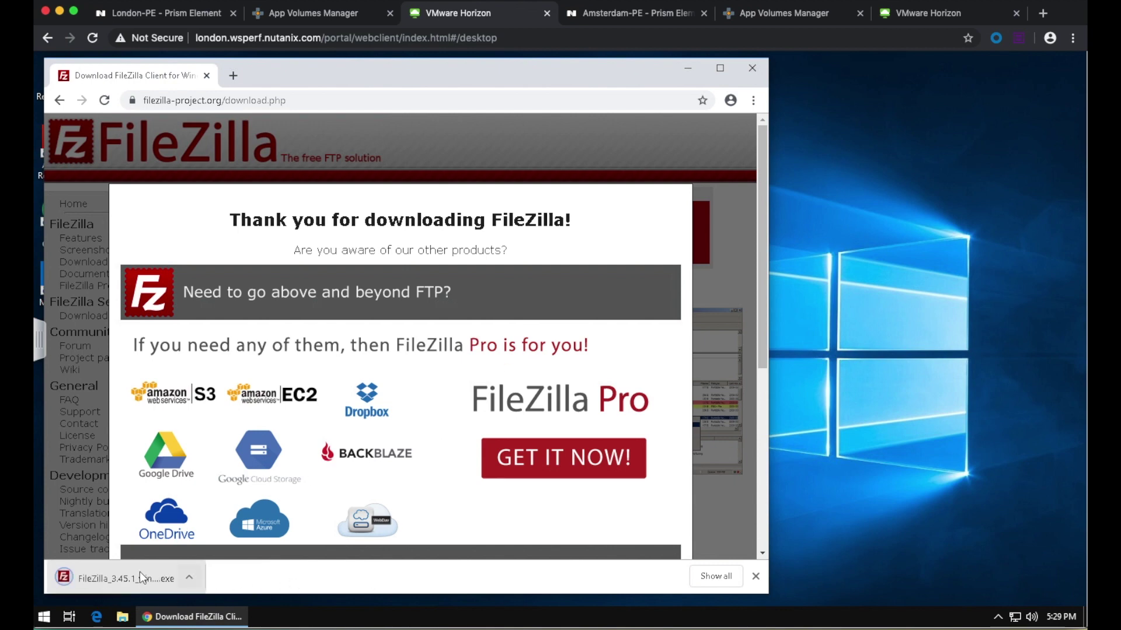
Step: Install FileZilla Client 3.45.1 with default options, closing the browser and then FileZilla
{"action": "left_click", "coordinate": [138, 572]}
{"action": "left_click", "coordinate": [638, 448]}
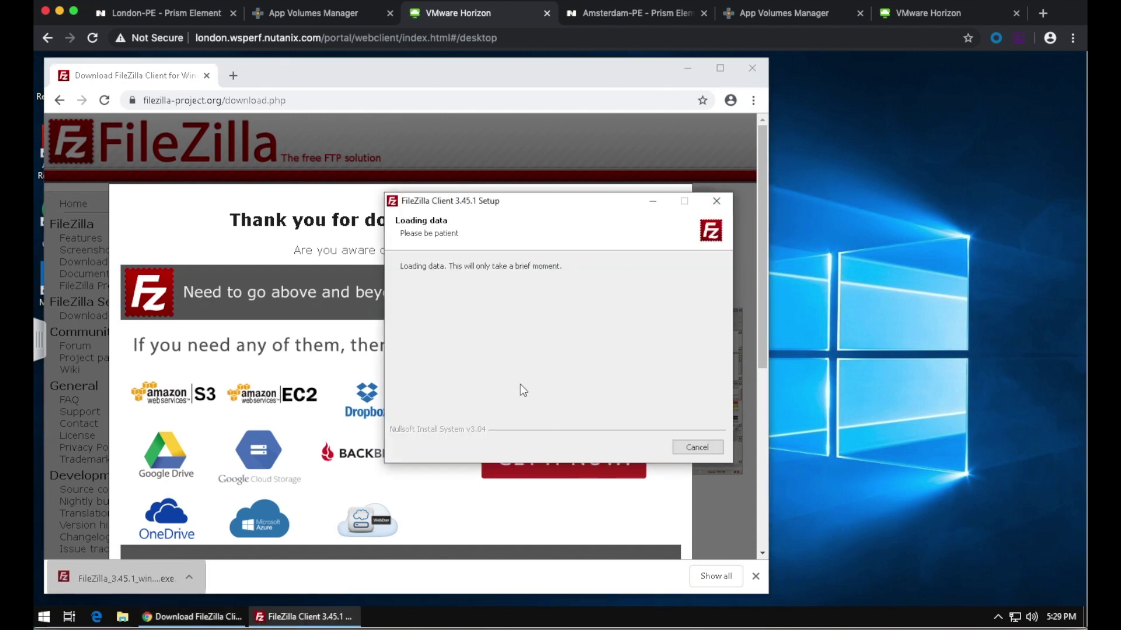
{"action": "left_click", "coordinate": [751, 68]}
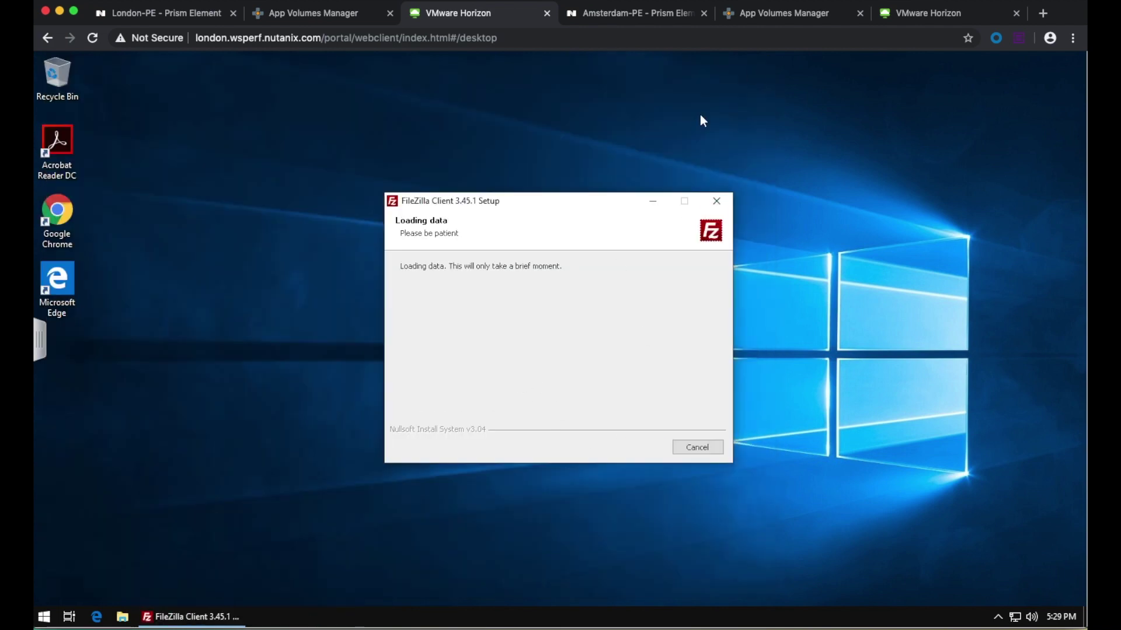
{"action": "left_click", "coordinate": [635, 449]}
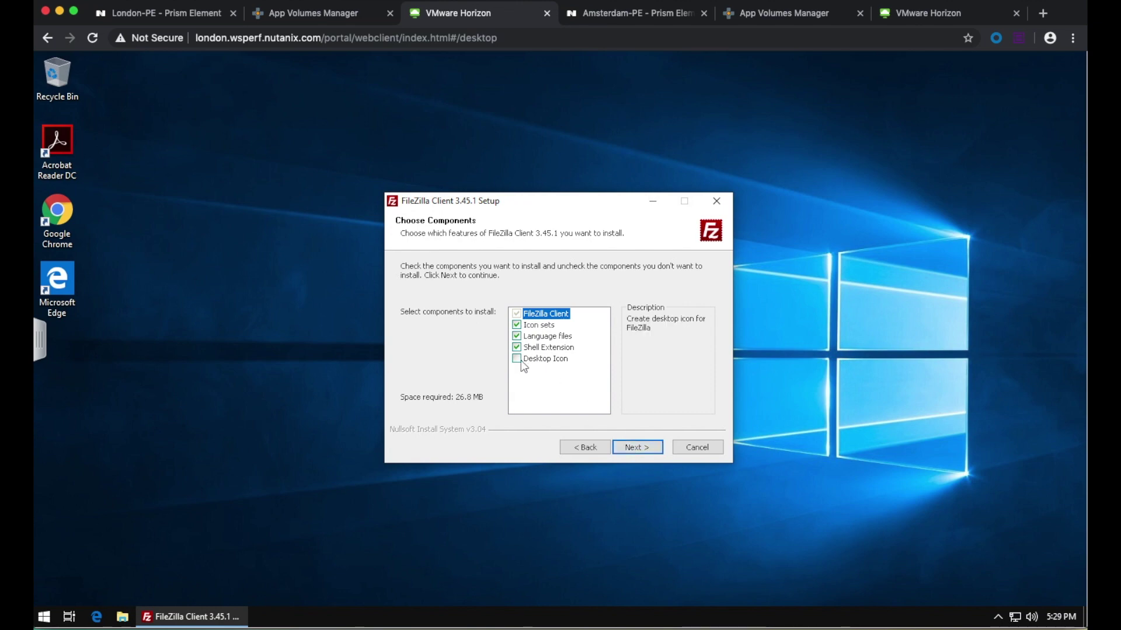
{"action": "left_click", "coordinate": [641, 449]}
{"action": "left_click", "coordinate": [638, 448]}
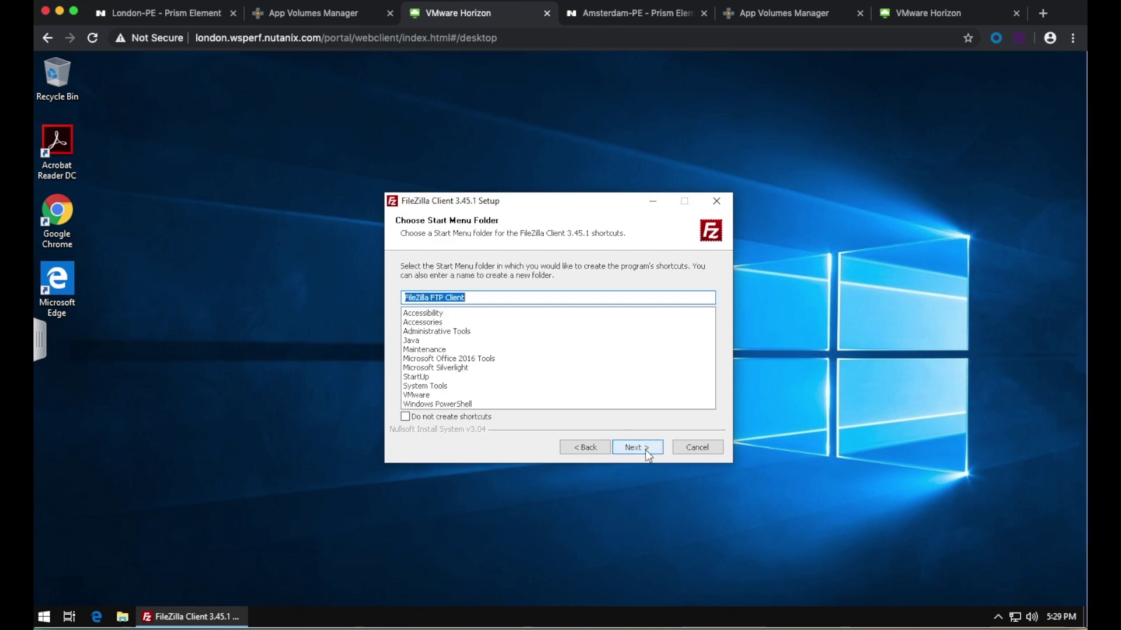
{"action": "left_click", "coordinate": [638, 447]}
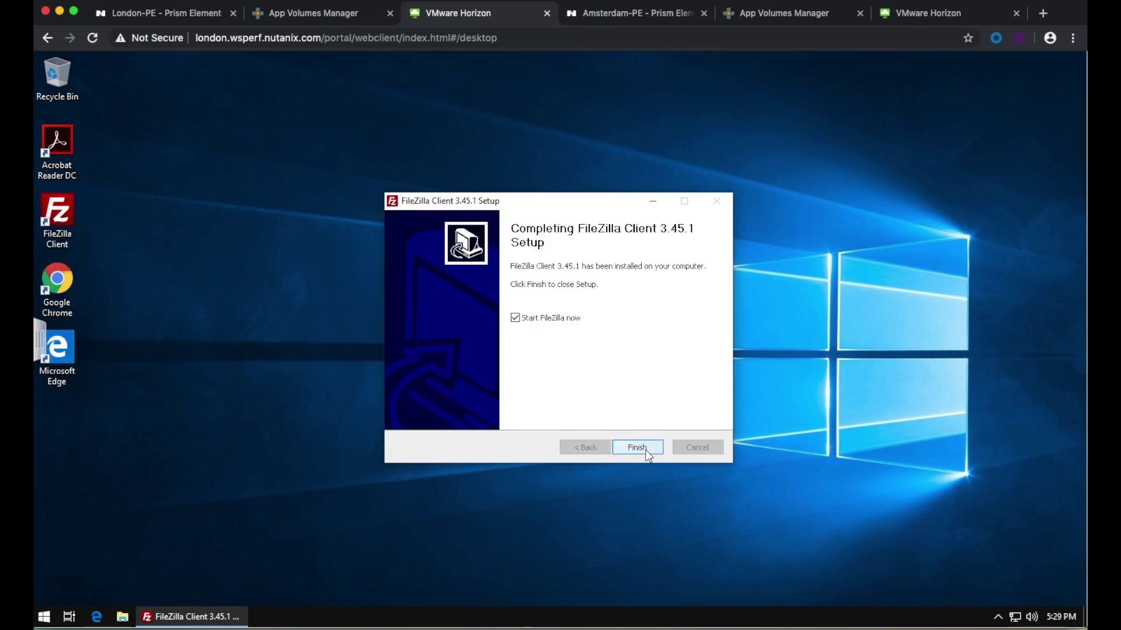
{"action": "left_click", "coordinate": [646, 449]}
{"action": "left_click", "coordinate": [640, 424]}
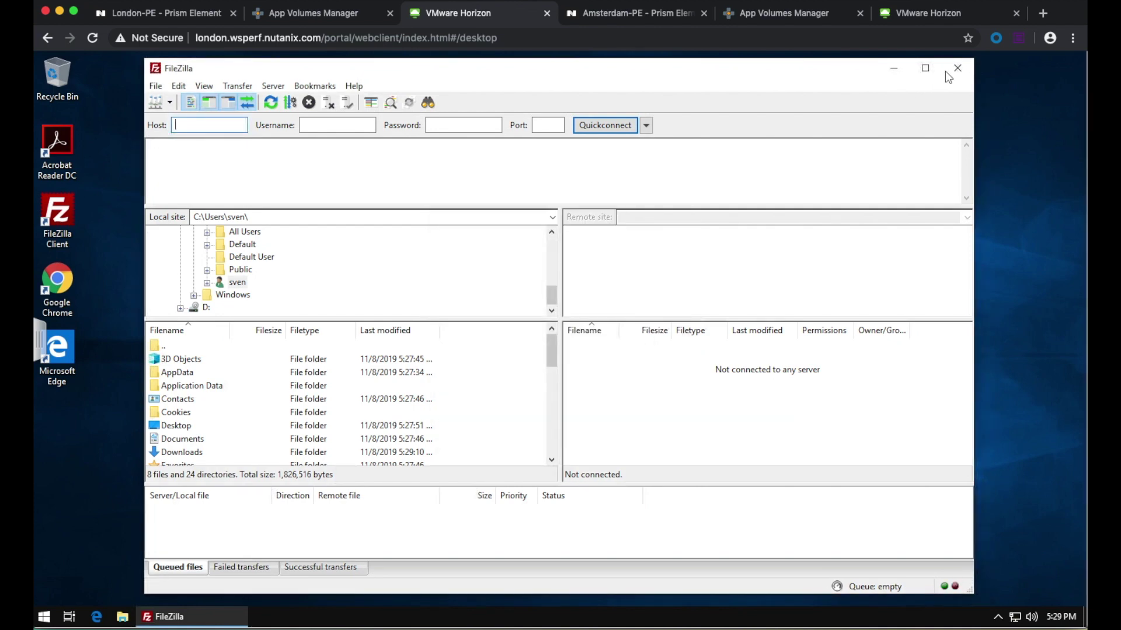
{"action": "left_click", "coordinate": [956, 68]}
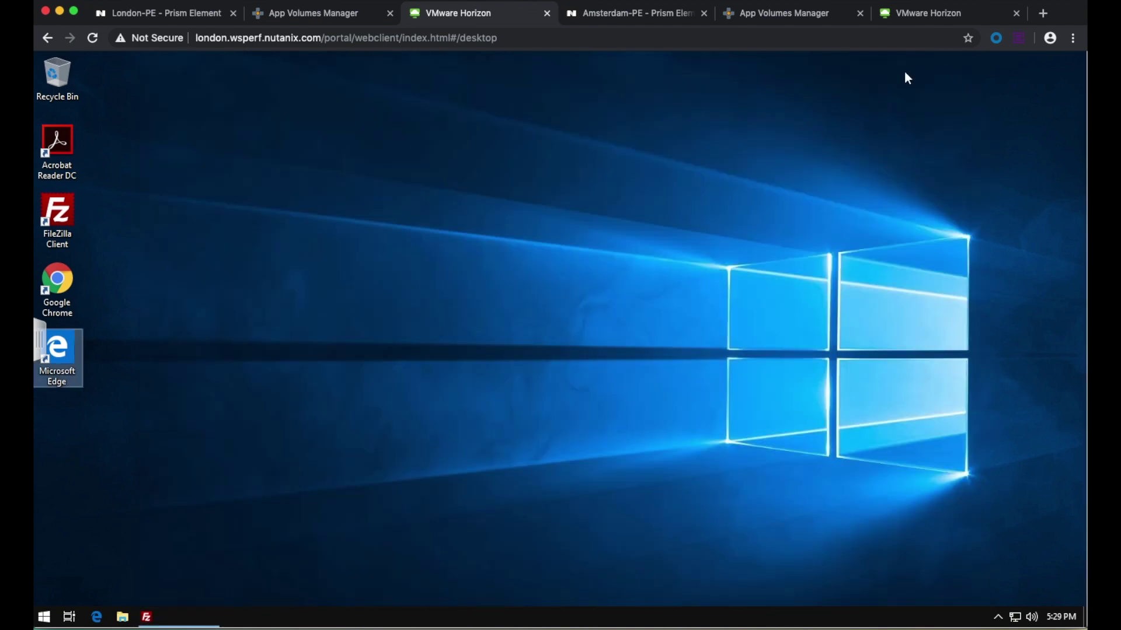
Step: Add a Word document from the desktop's New menu and rename it 'Nutanix - App Volumes'
{"action": "right_click", "coordinate": [188, 234]}
{"action": "mouse_move", "coordinate": [242, 338]}
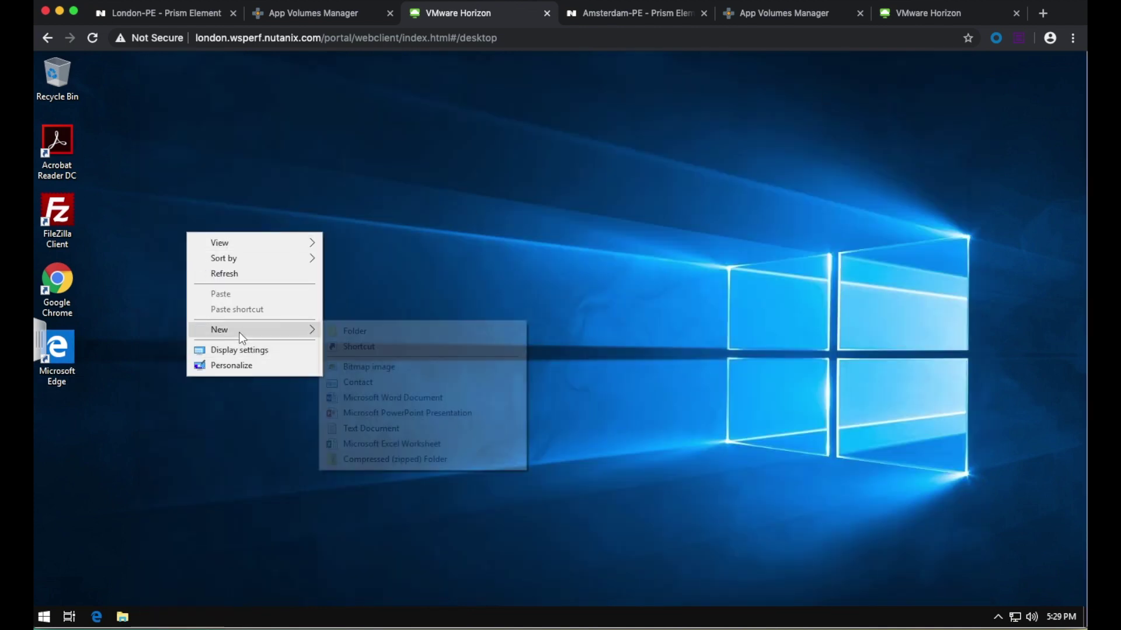
{"action": "left_click", "coordinate": [401, 401]}
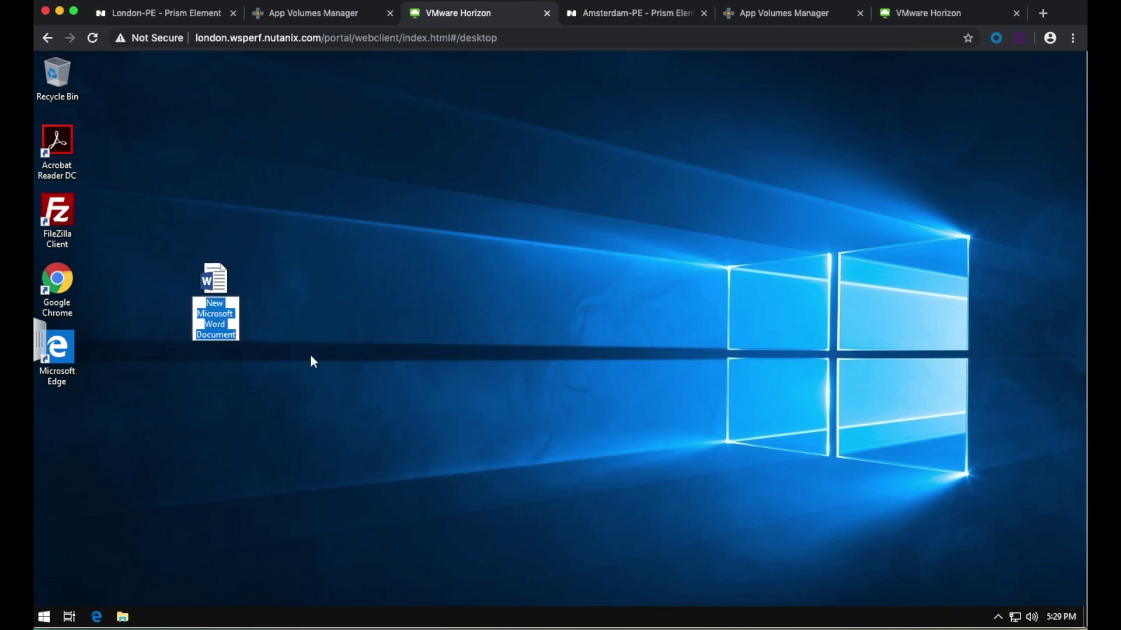
{"action": "type", "text": "Nuta"}
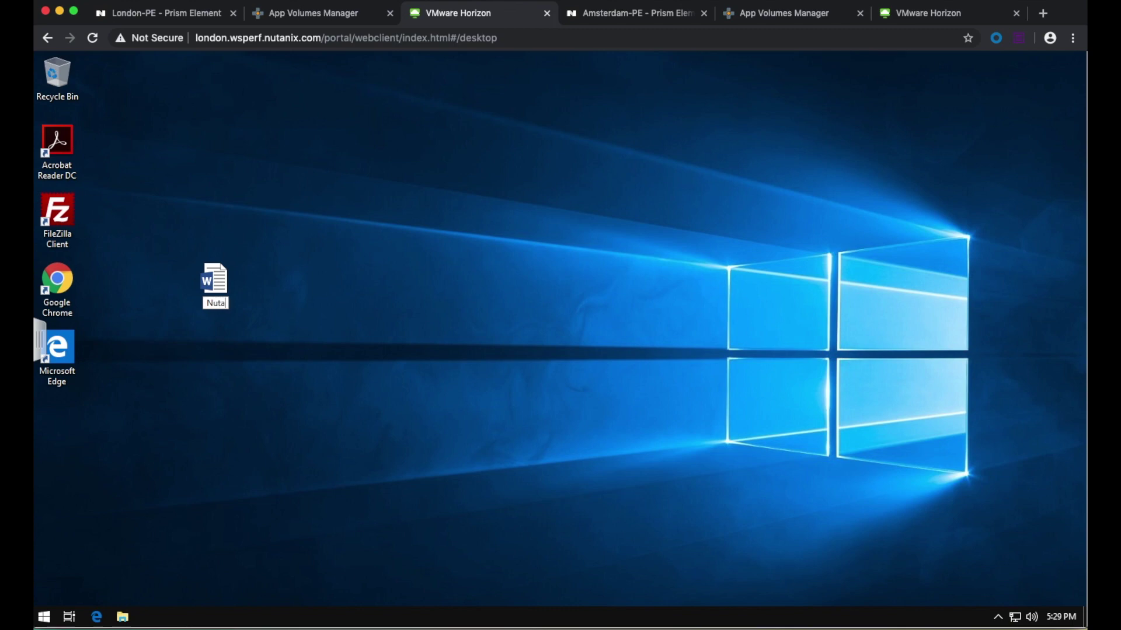
{"action": "type", "text": "nix - App Vol"}
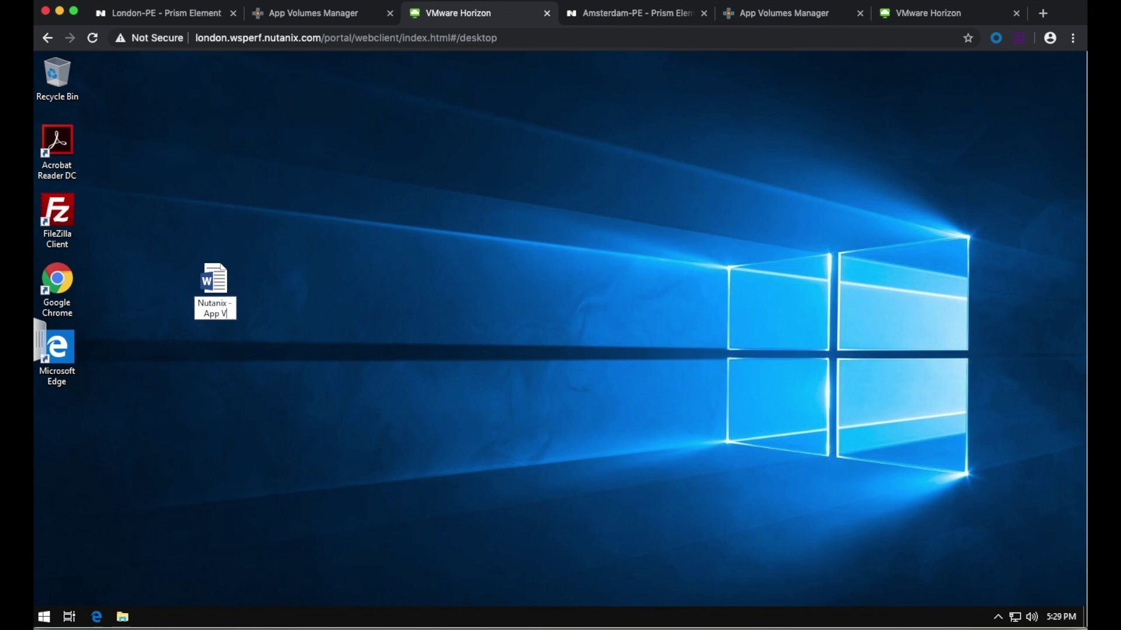
{"action": "type", "text": "umes"}
{"action": "key", "text": "Return"}
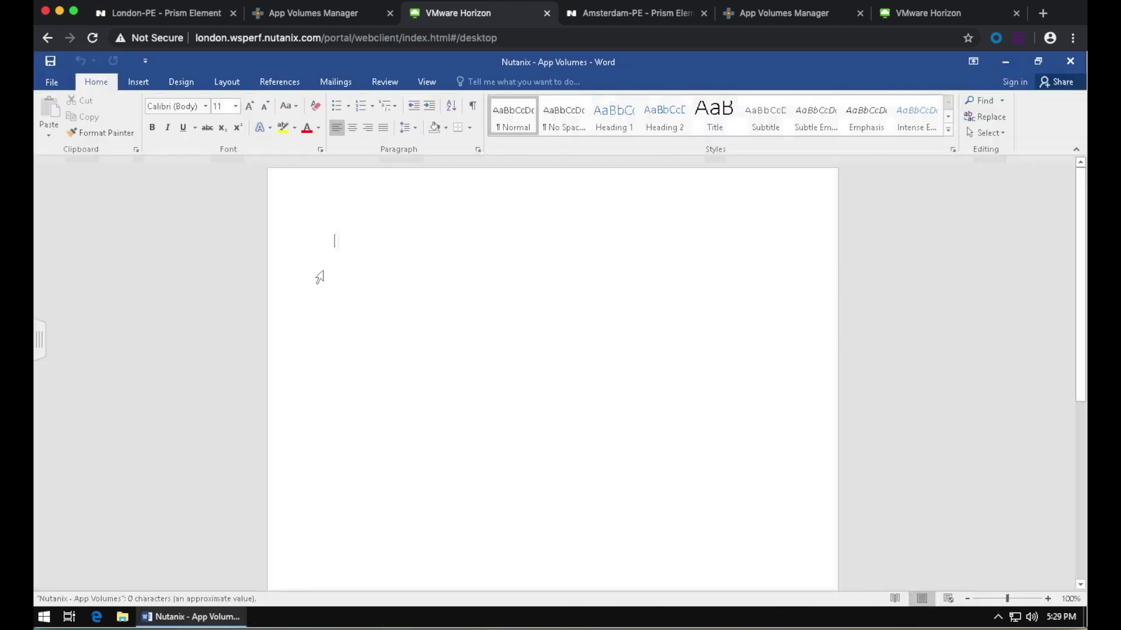
Step: Type 'App Volumes Sync DR on Nutanix' into the document, save it and close Word
{"action": "type", "text": "App Volumes Sync DR"}
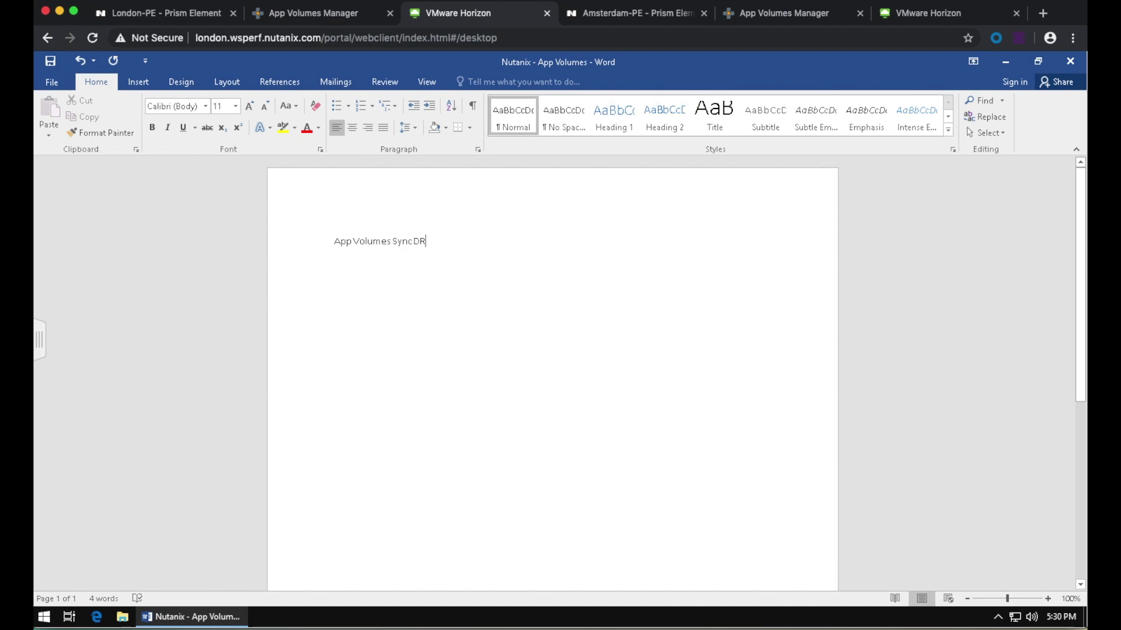
{"action": "type", "text": " on Nutanix"}
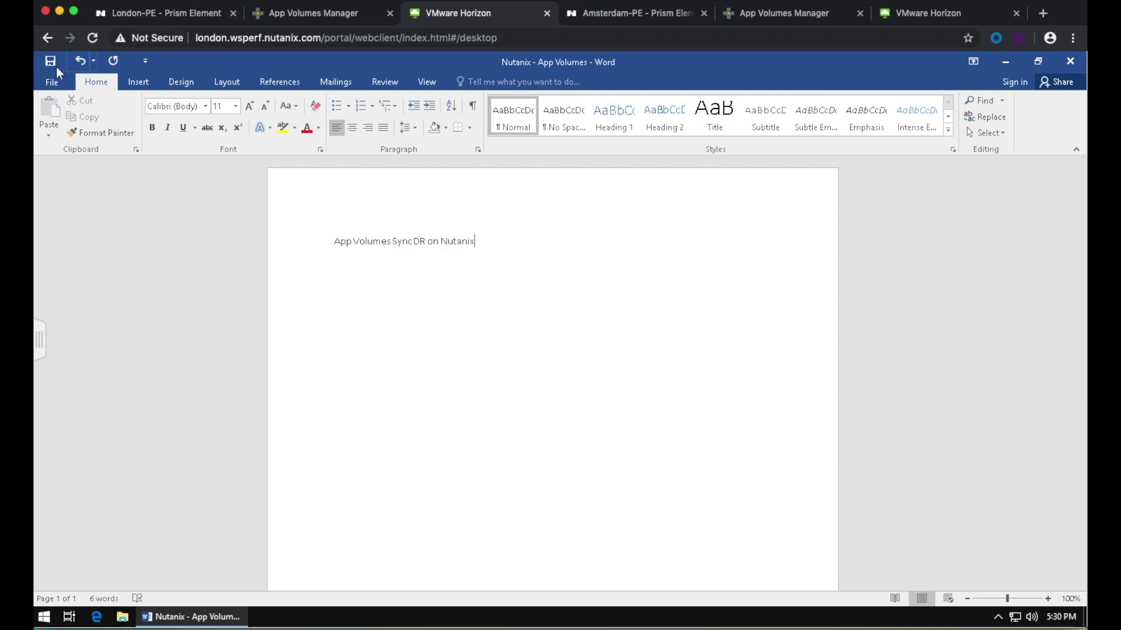
{"action": "left_click", "coordinate": [50, 60]}
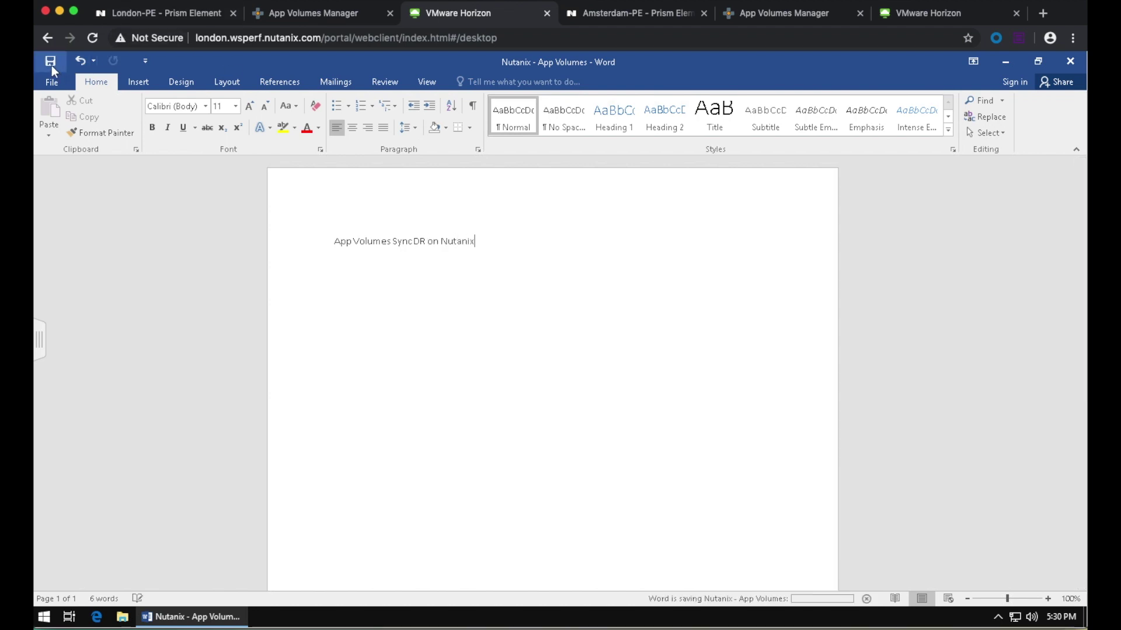
{"action": "left_click", "coordinate": [1068, 63]}
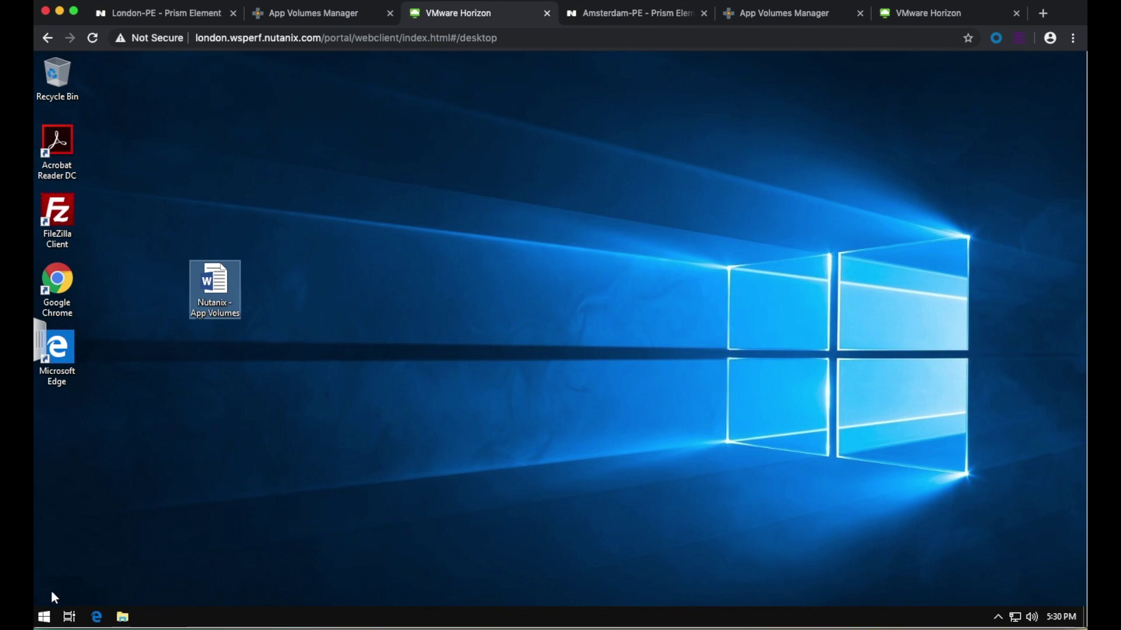
Step: Sign out of the Windows 10 - London session from the Start menu
{"action": "left_click", "coordinate": [44, 617]}
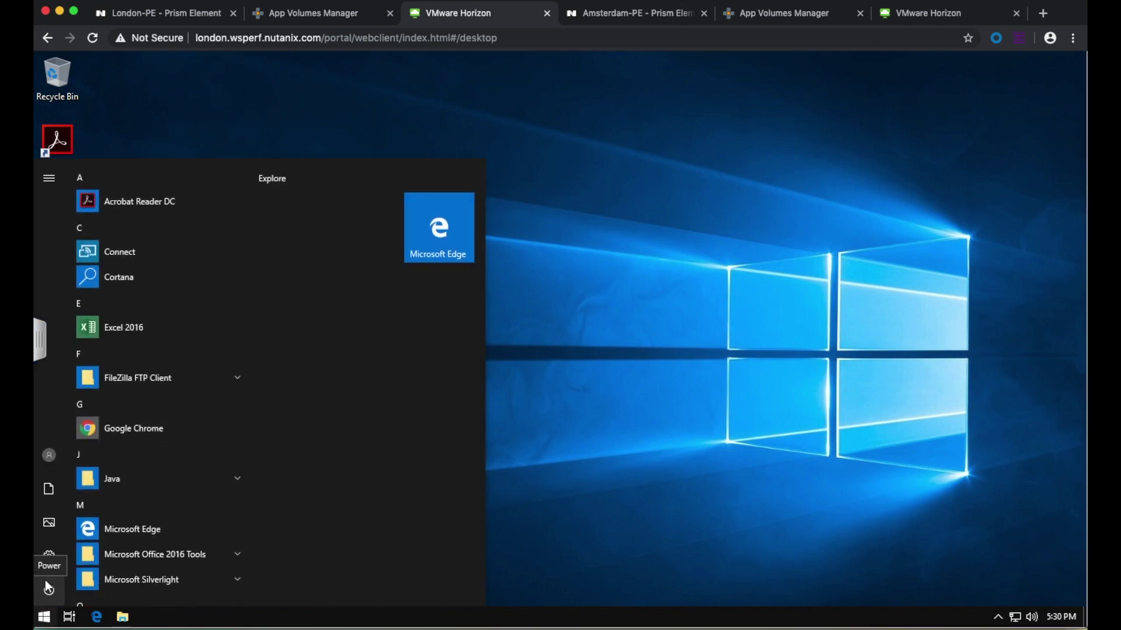
{"action": "left_click", "coordinate": [49, 458]}
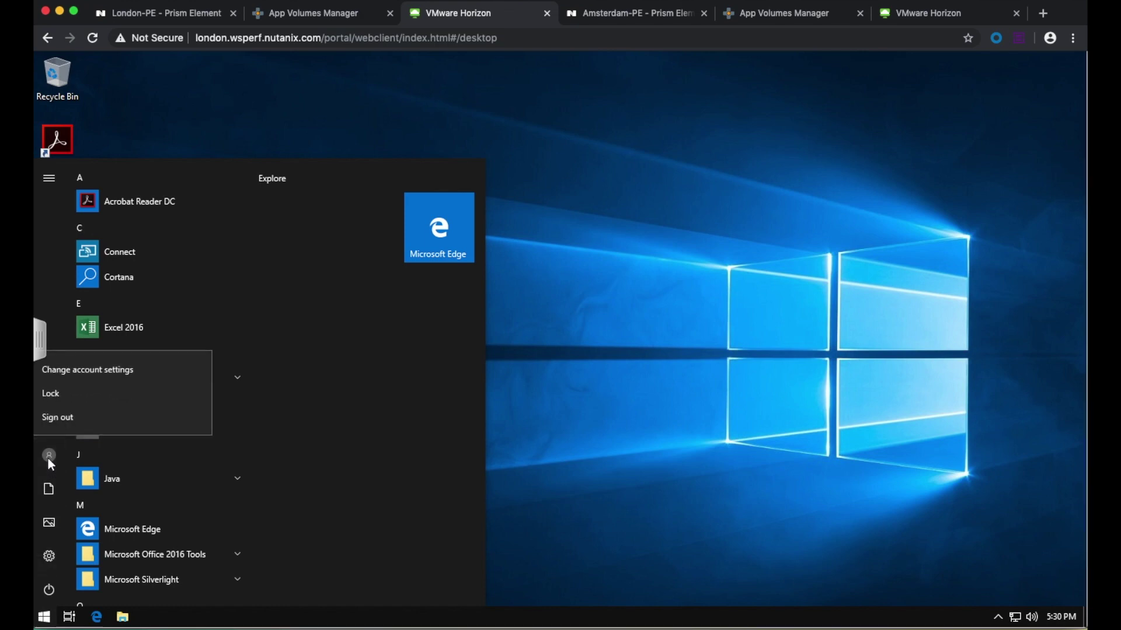
{"action": "left_click", "coordinate": [68, 426]}
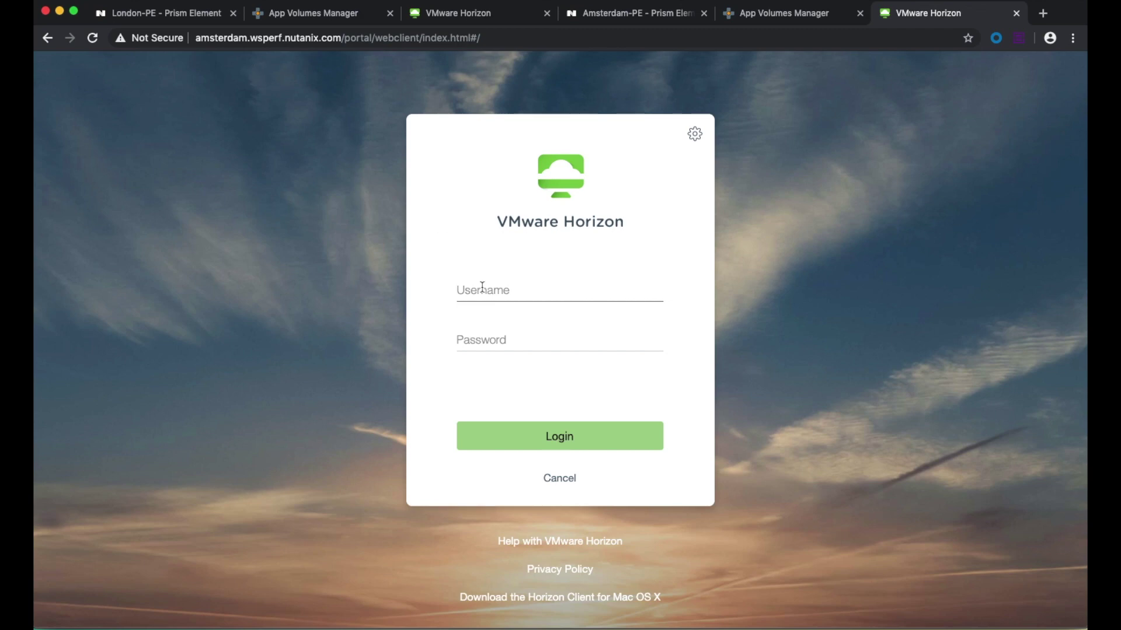
Step: Log in to Horizon with the user's credentials and launch the Windows 10 - Amsterdam desktop
{"action": "type", "text": "sven"}
{"action": "key", "text": "Tab"}
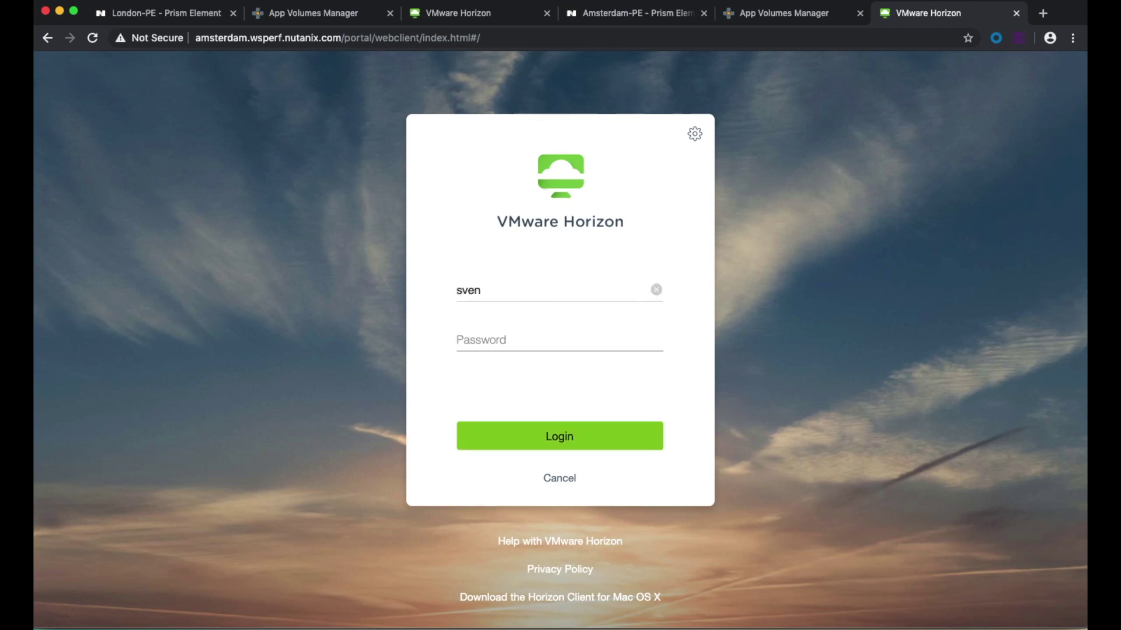
{"action": "type", "text": "*"}
{"action": "key", "text": "Return"}
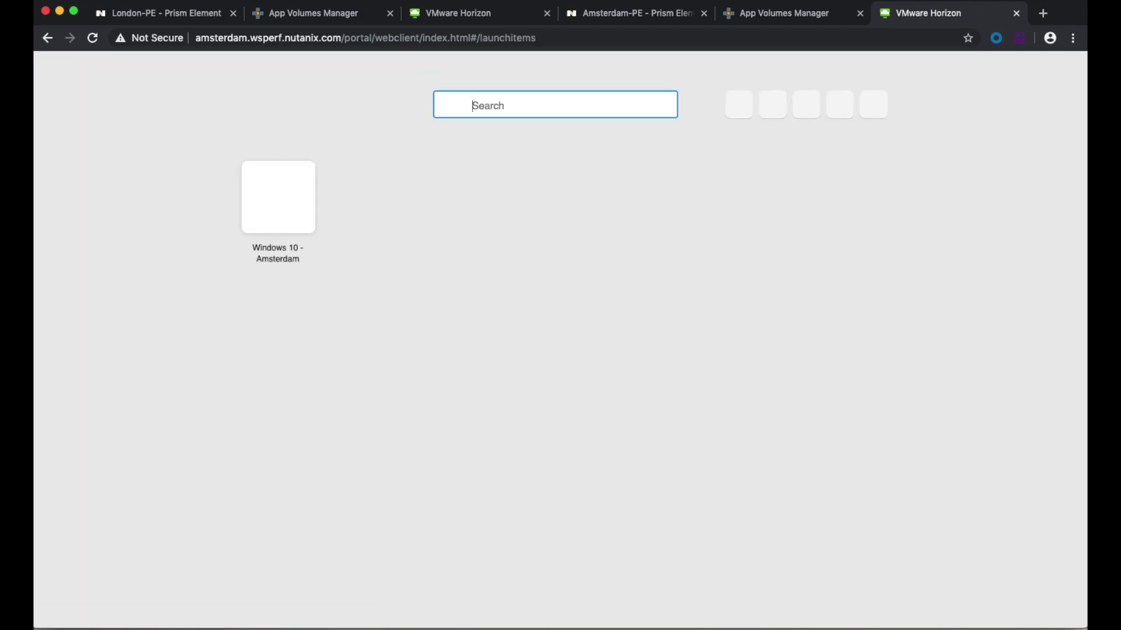
{"action": "left_click", "coordinate": [268, 214]}
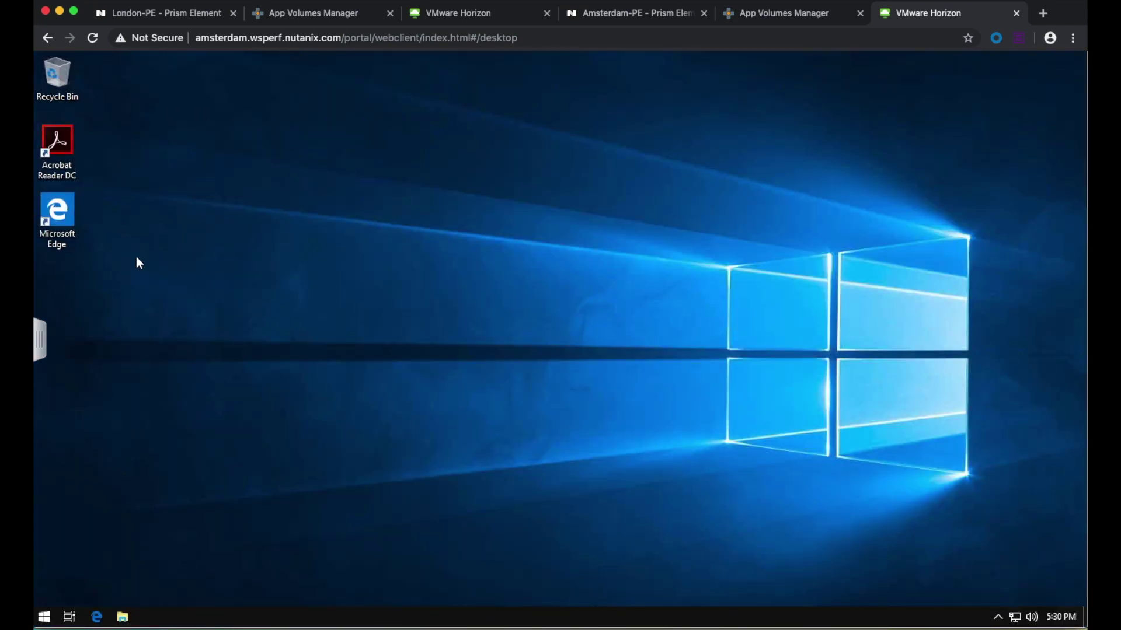
Step: Sign out of the Amsterdam desktop and show App Volumes Manager's empty Writables list
{"action": "left_click", "coordinate": [45, 616]}
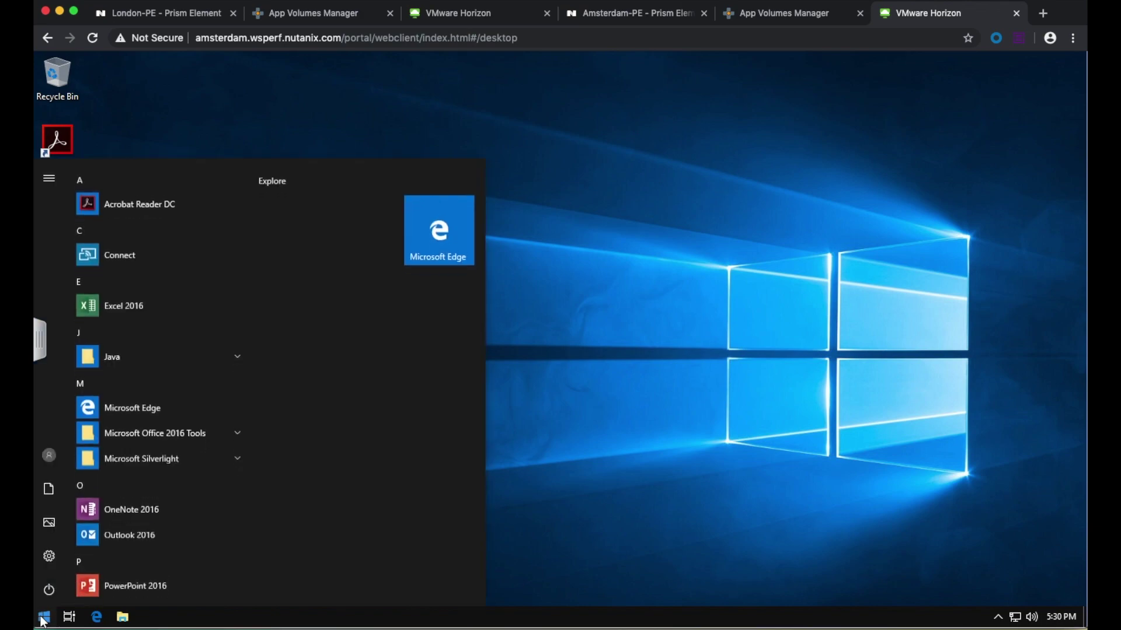
{"action": "left_click", "coordinate": [49, 454]}
{"action": "left_click", "coordinate": [51, 417]}
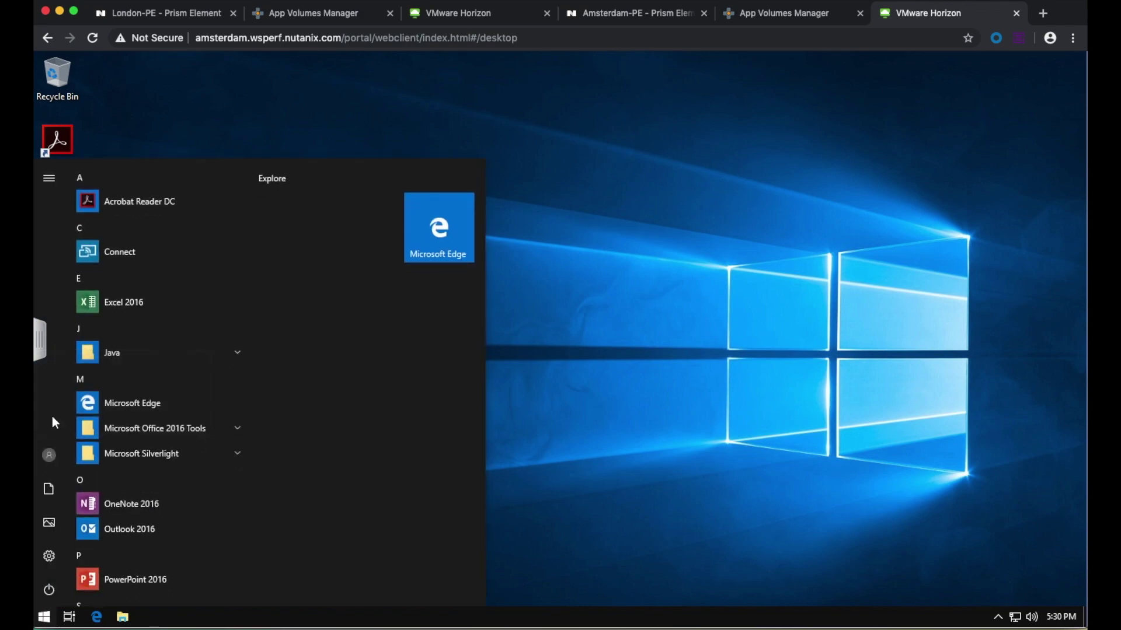
{"action": "left_click", "coordinate": [747, 21]}
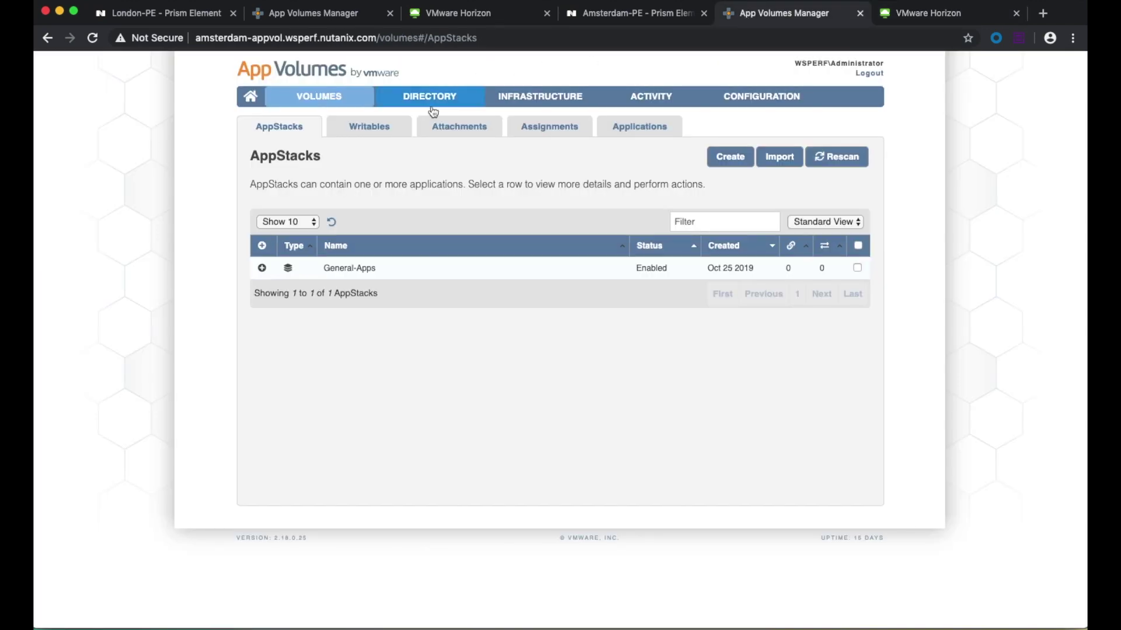
{"action": "left_click", "coordinate": [363, 129]}
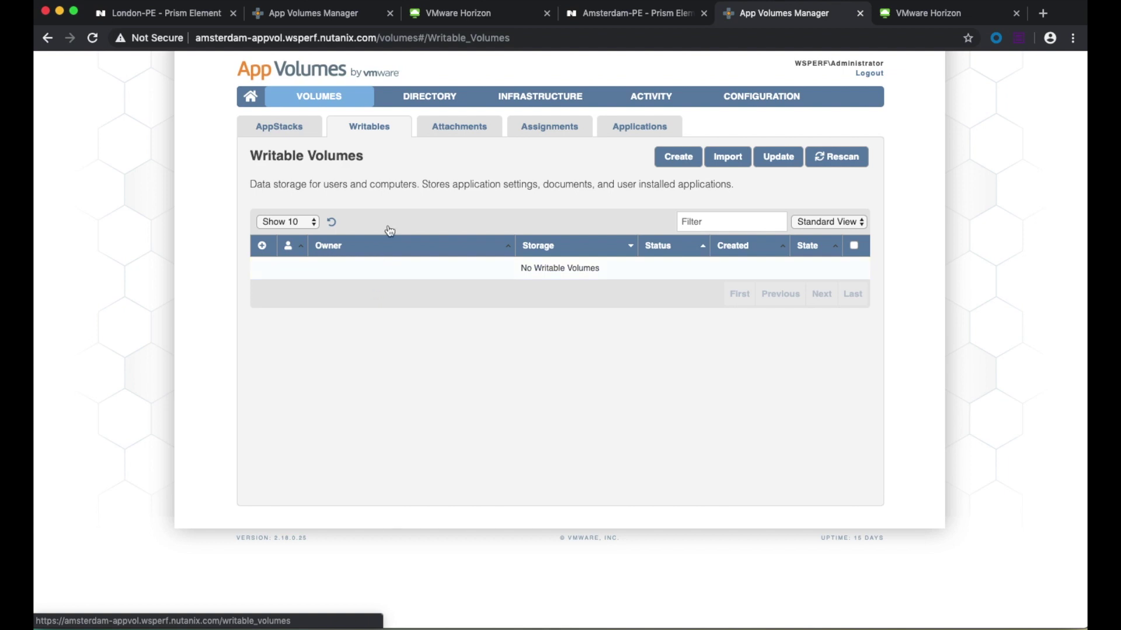
Step: On Amsterdam-PE, promote the Sync-Wr-AppVol protection domain, confirming with the word PROMOTE
{"action": "left_click", "coordinate": [586, 18]}
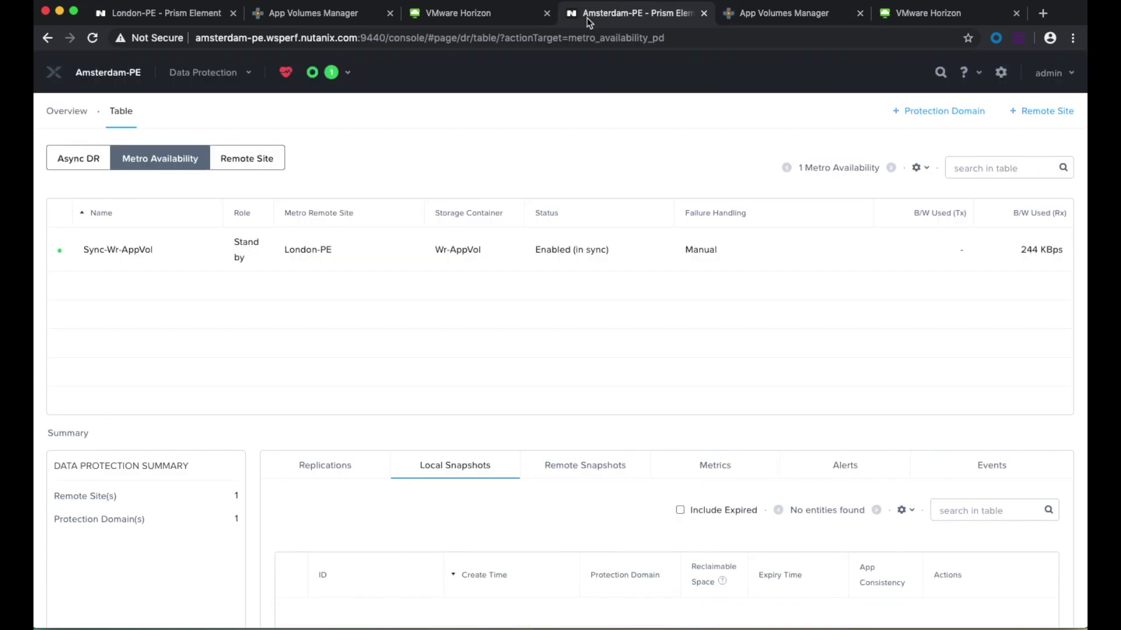
{"action": "left_click", "coordinate": [176, 260]}
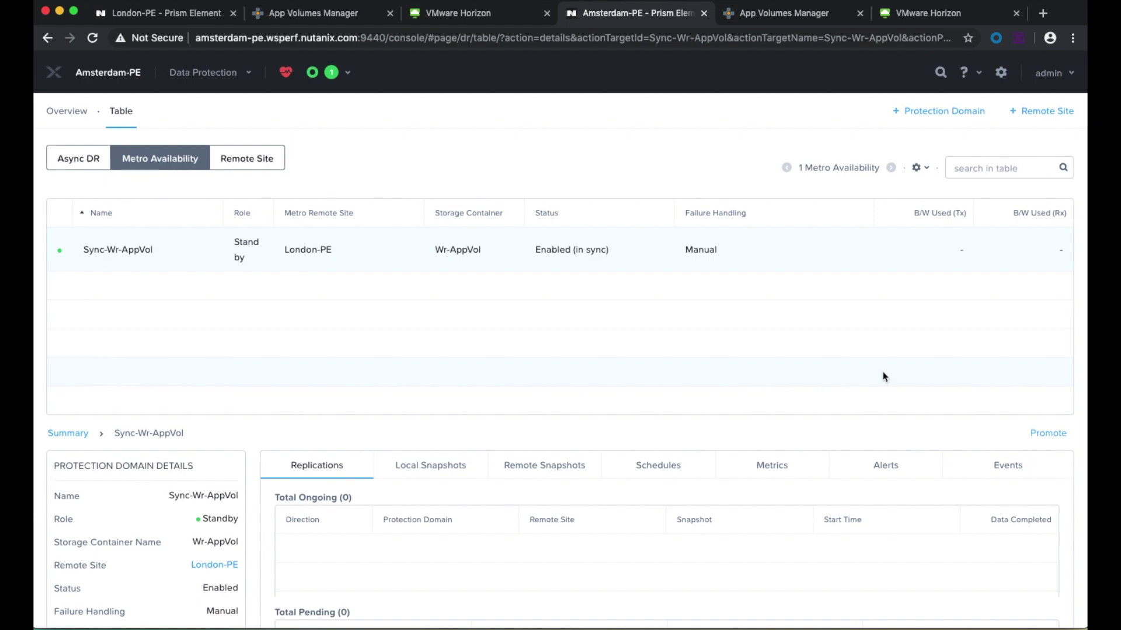
{"action": "left_click", "coordinate": [1045, 435]}
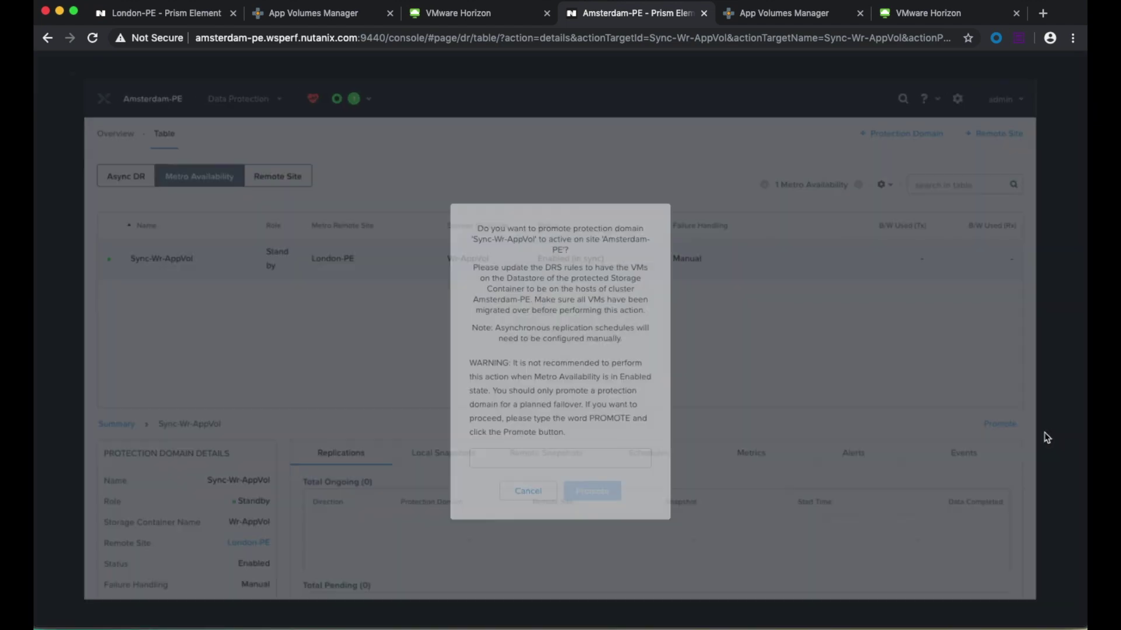
{"action": "left_click", "coordinate": [648, 470]}
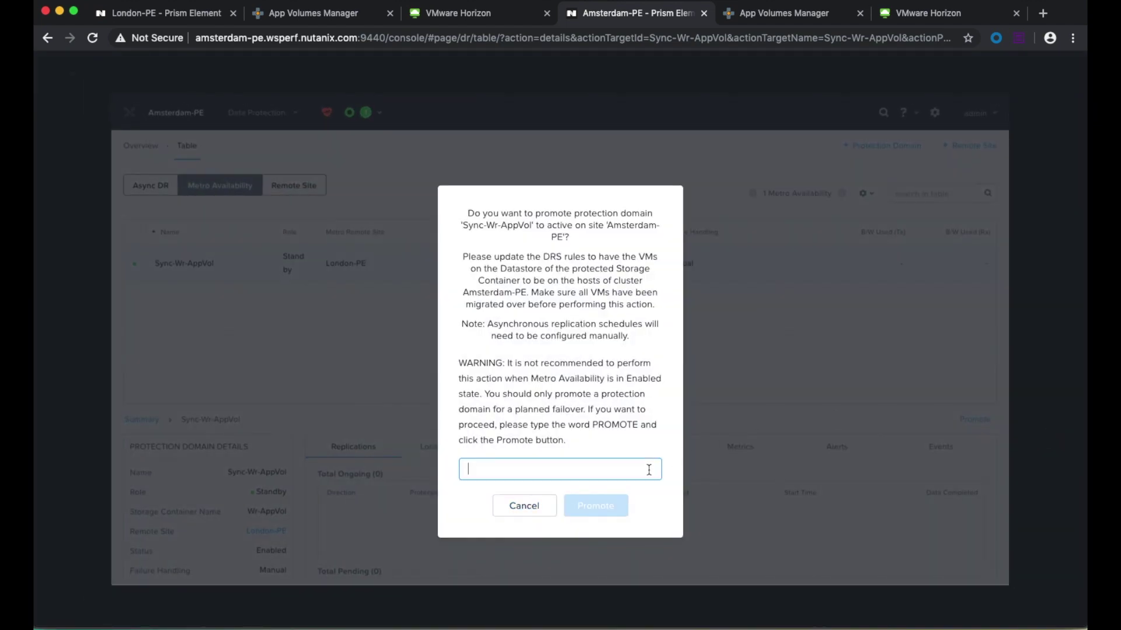
{"action": "type", "text": "PROMOTE"}
{"action": "left_click", "coordinate": [607, 507]}
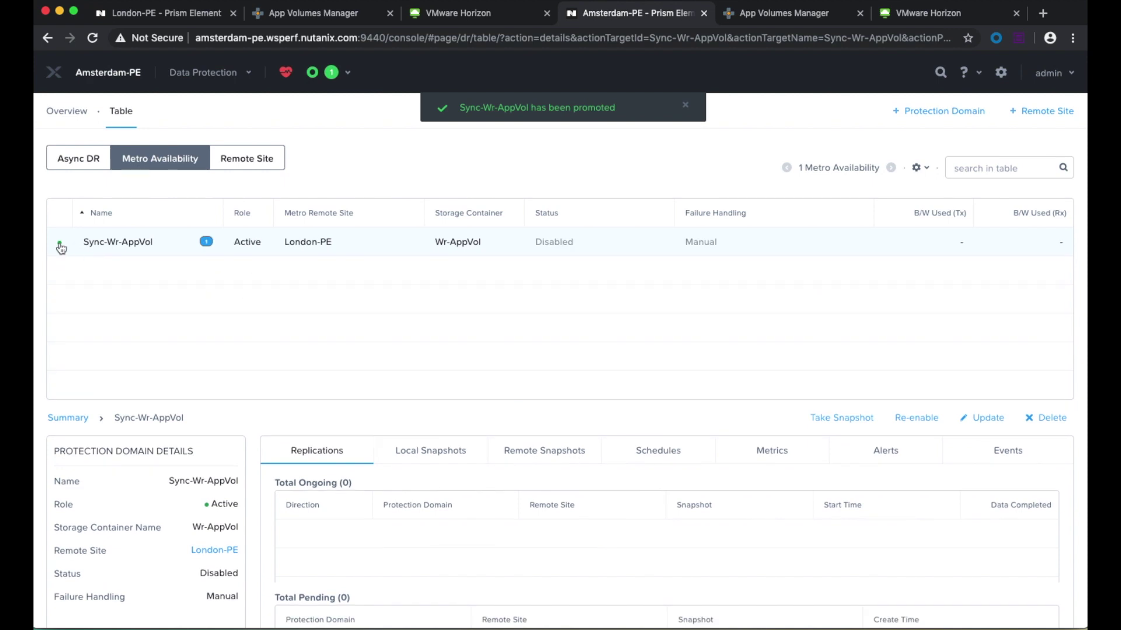
{"action": "mouse_move", "coordinate": [60, 248]}
Step: Import writable volumes immediately from [Amsterdam] Wr-AppVol (NFS), capitalising the path's first letter to 'A'
{"action": "left_click", "coordinate": [782, 14]}
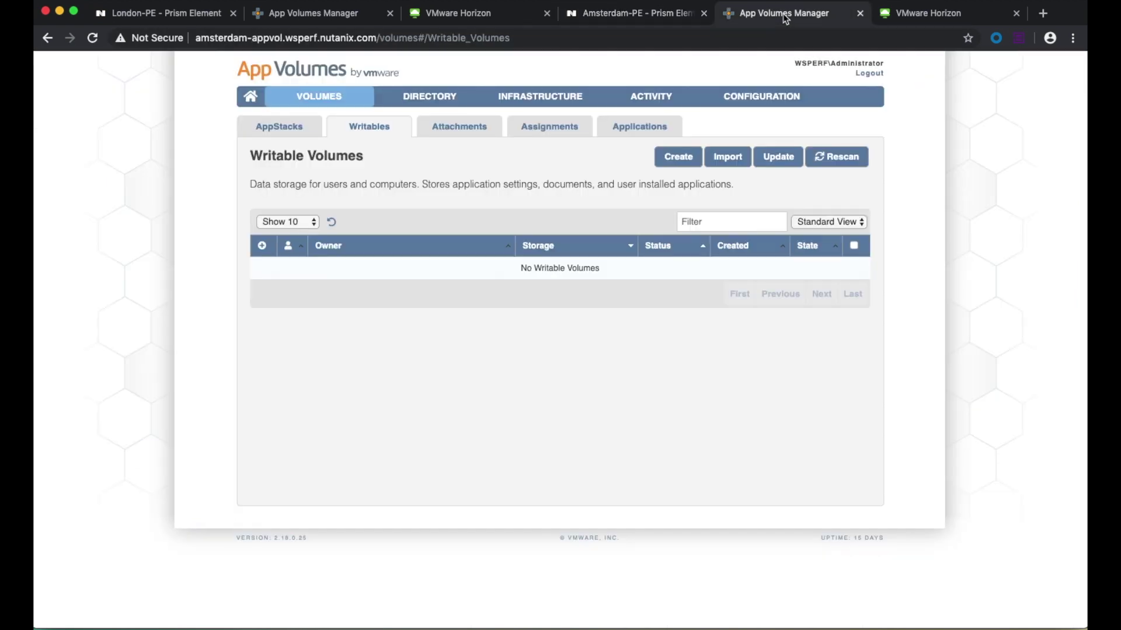
{"action": "left_click", "coordinate": [728, 157]}
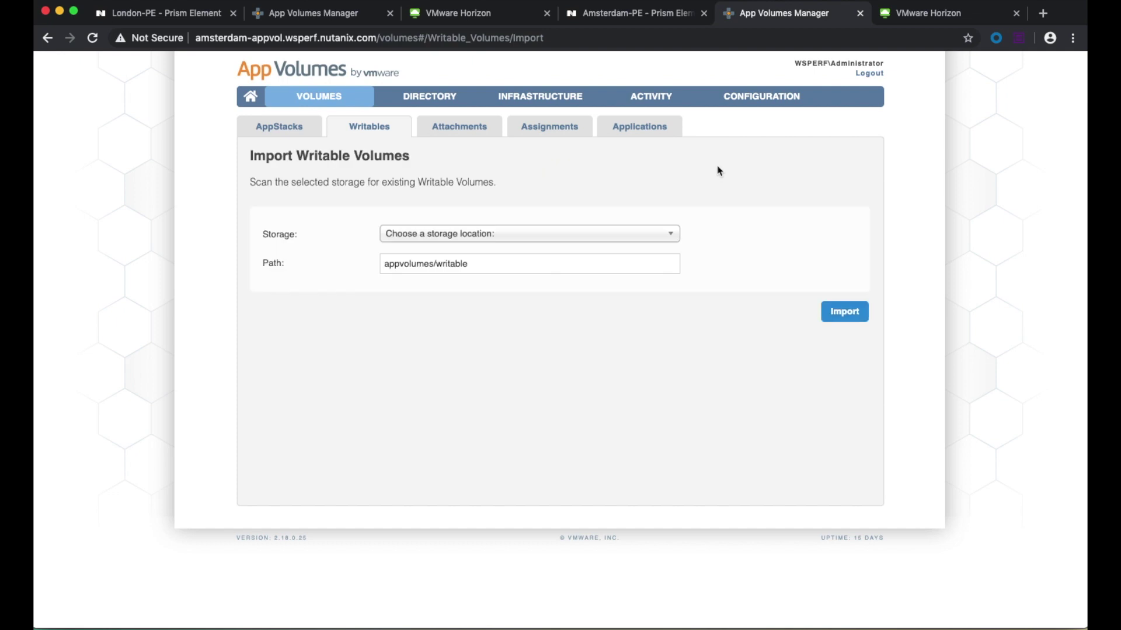
{"action": "left_click", "coordinate": [608, 237]}
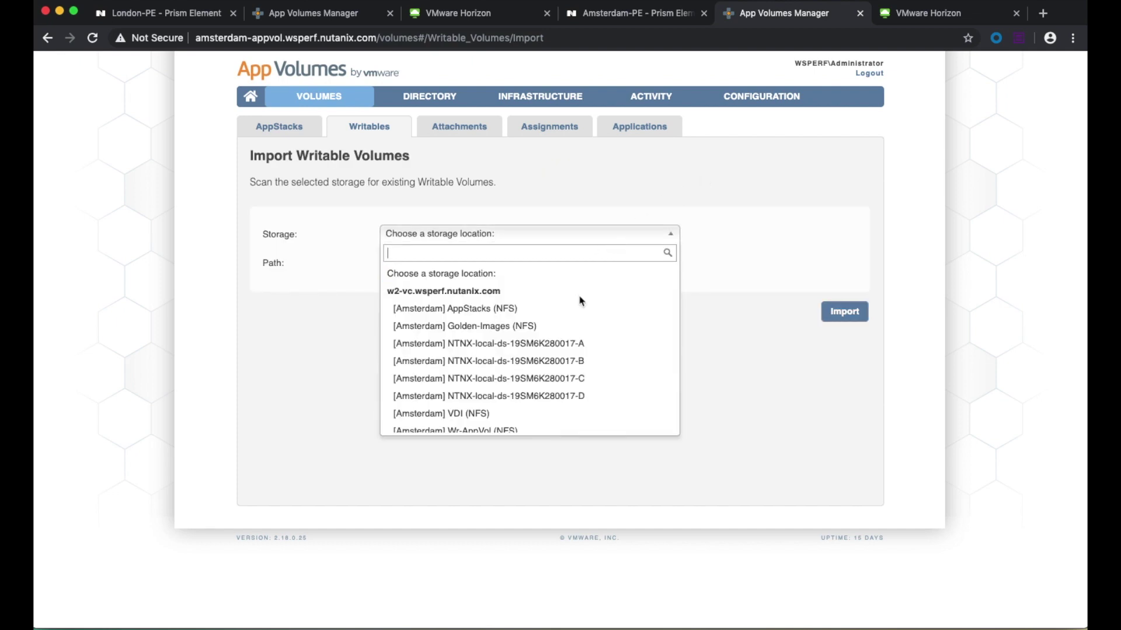
{"action": "scroll", "coordinate": [563, 406], "scroll_direction": "down", "scroll_amount": 1}
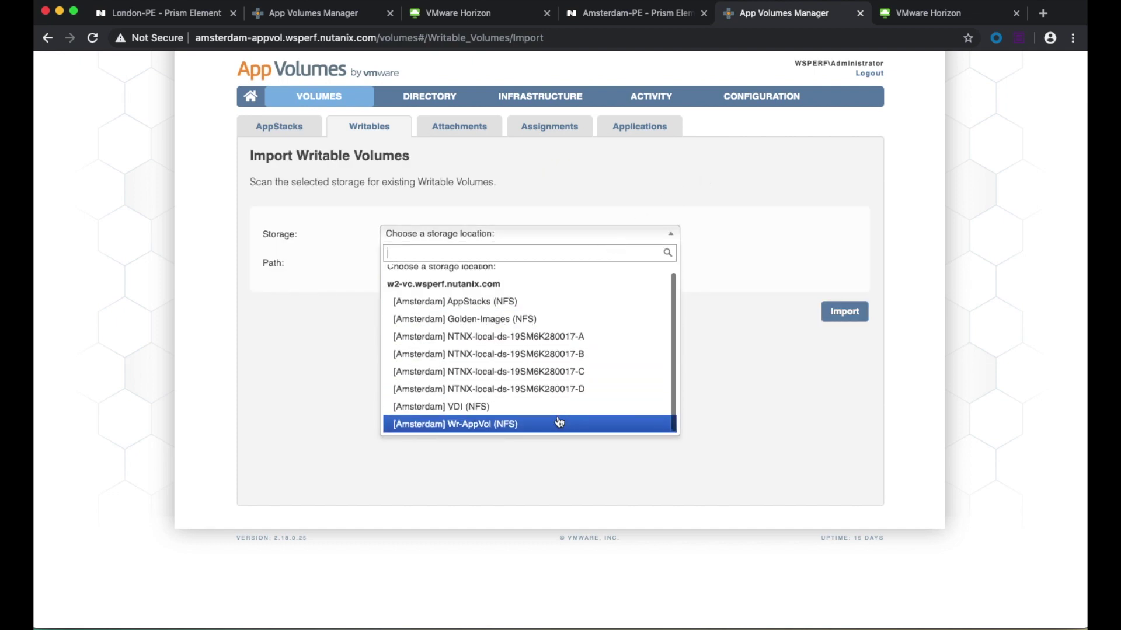
{"action": "left_click", "coordinate": [561, 424]}
{"action": "left_click", "coordinate": [390, 265]}
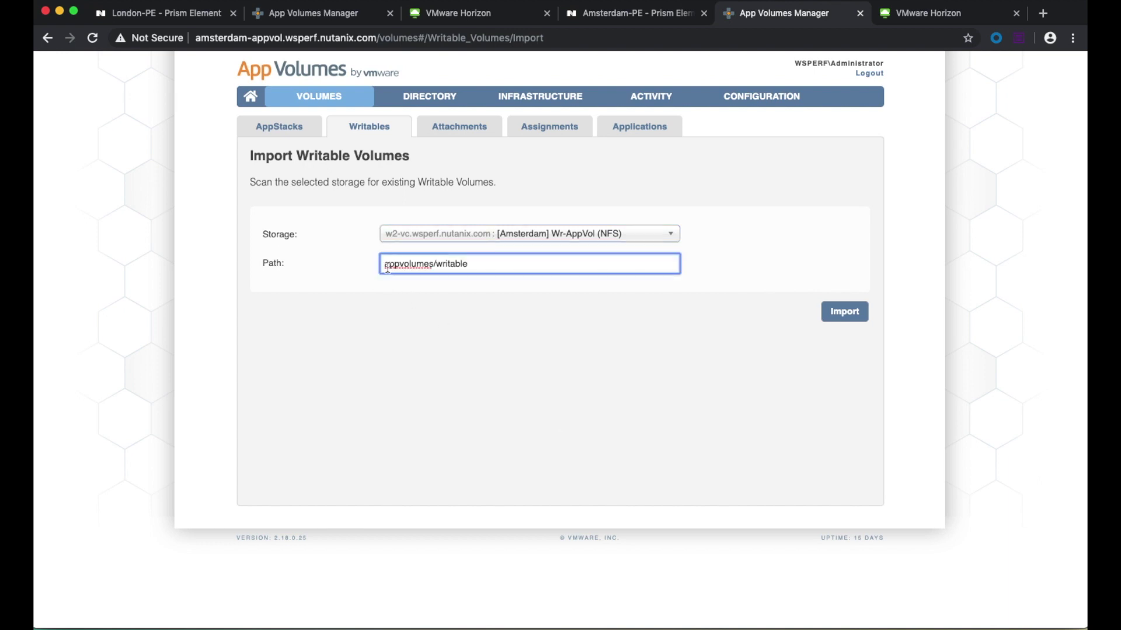
{"action": "key", "text": "BackSpace"}
{"action": "type", "text": "A"}
{"action": "left_click", "coordinate": [833, 314]}
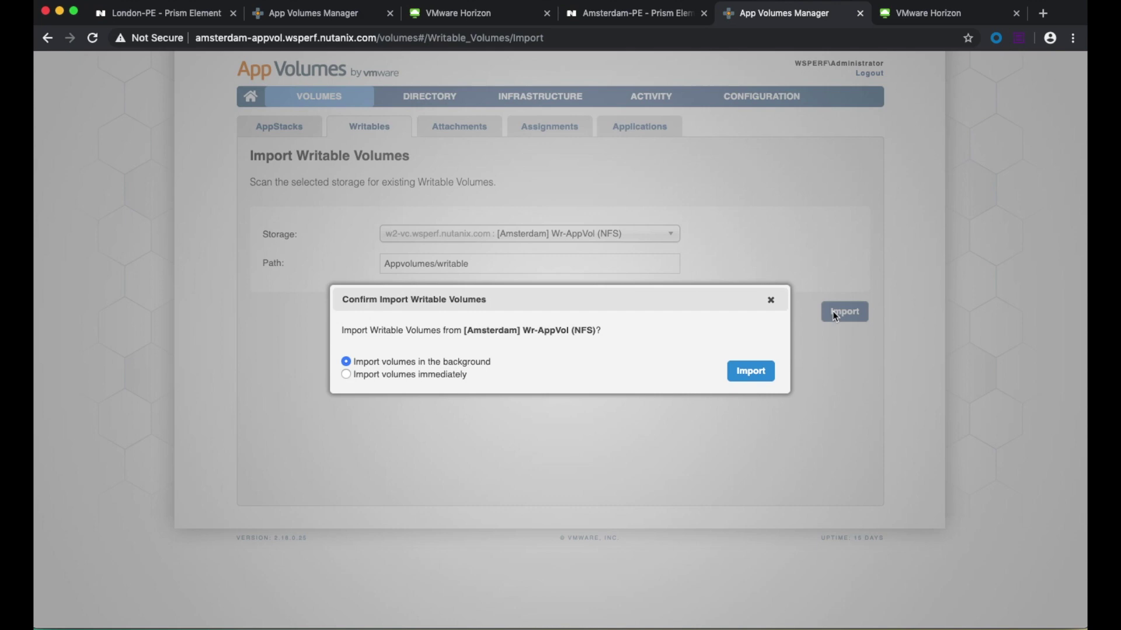
{"action": "left_click", "coordinate": [439, 377]}
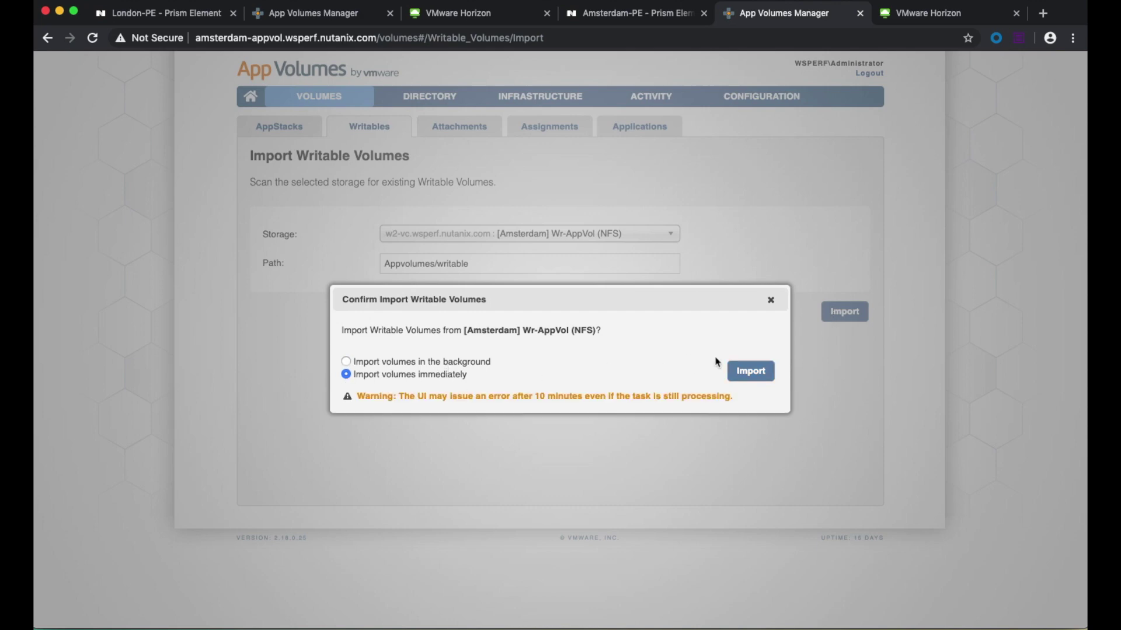
{"action": "left_click", "coordinate": [747, 372]}
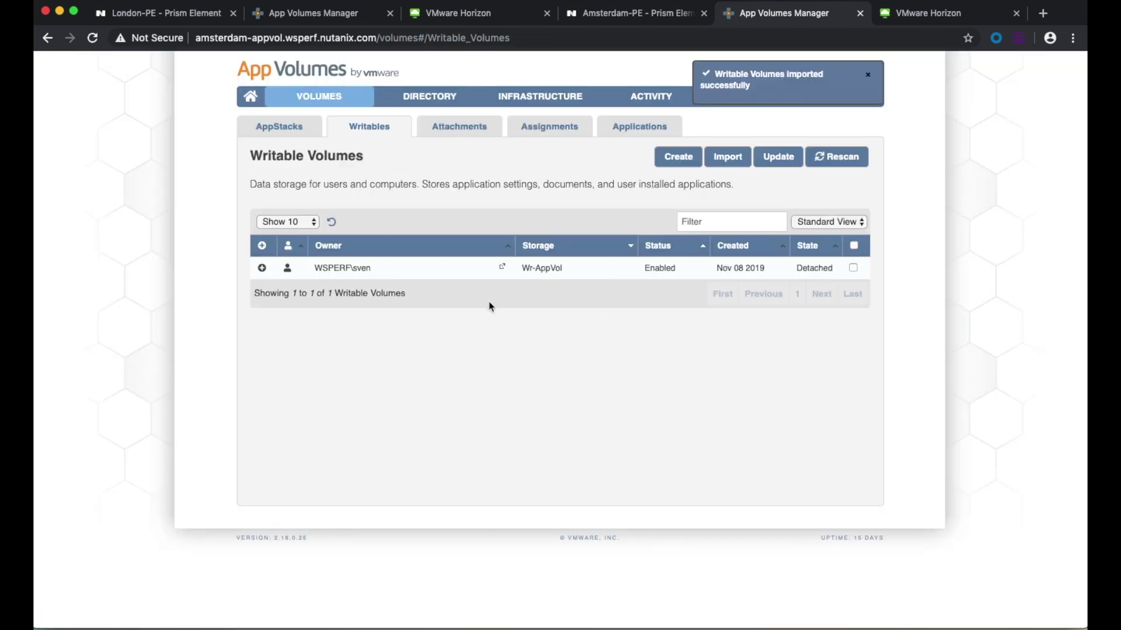
{"action": "left_click", "coordinate": [903, 15]}
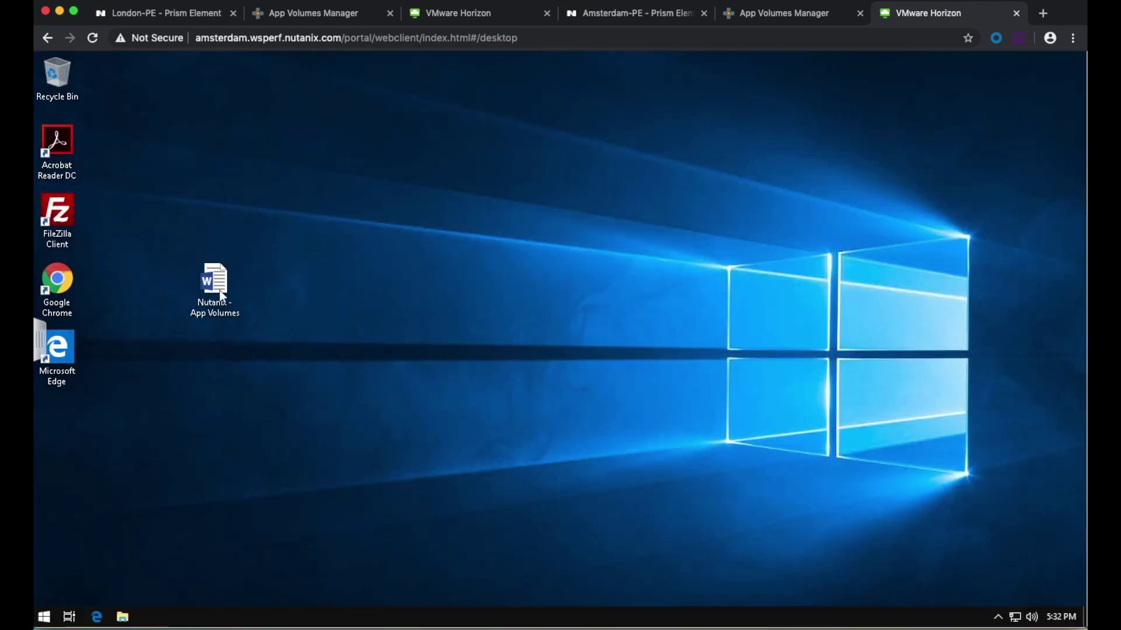
Step: Open the restored Nutanix - App Volumes document on the Amsterdam desktop, then close Word
{"action": "left_click", "coordinate": [217, 284]}
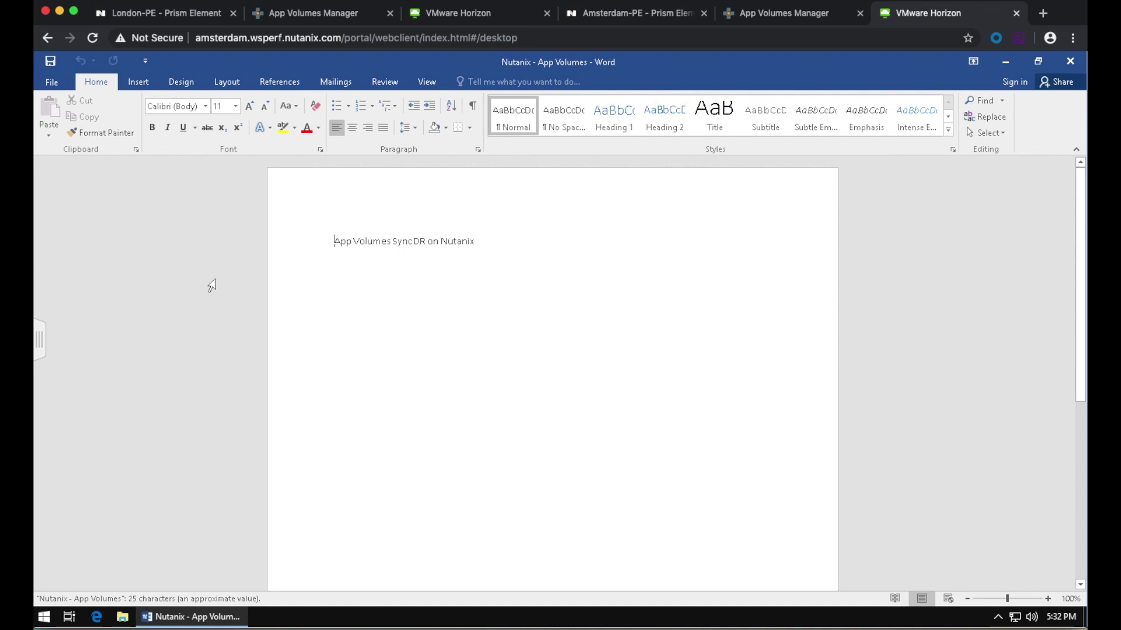
{"action": "left_click", "coordinate": [1069, 60]}
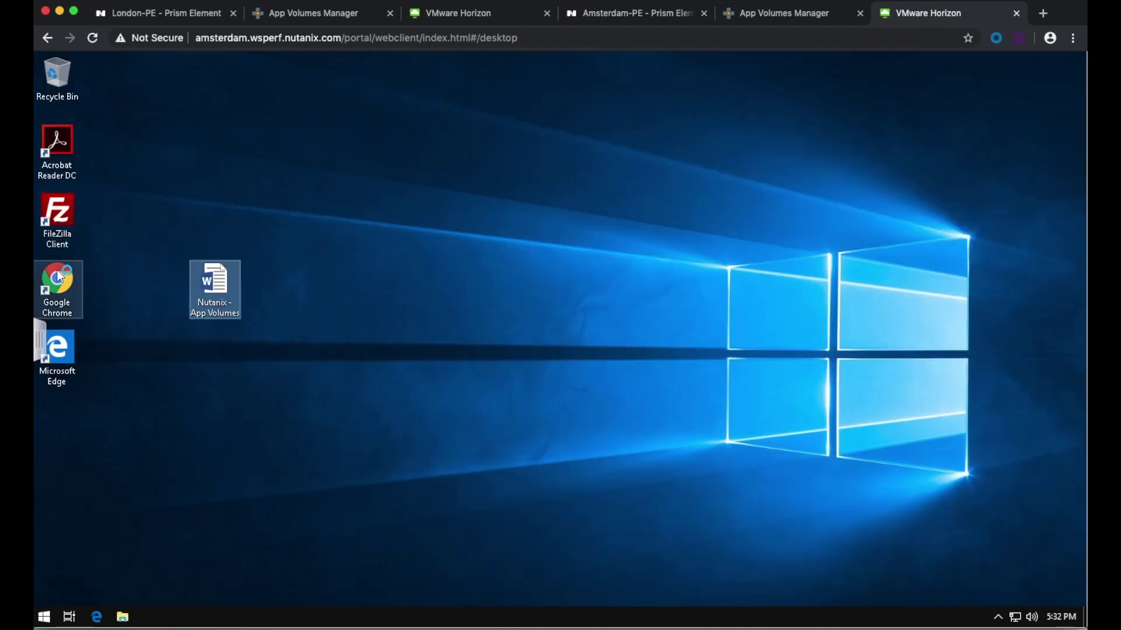
Step: Launch the restored Chrome, search for 'nutanix', and open the Nutanix.com result
{"action": "double_click", "coordinate": [57, 272]}
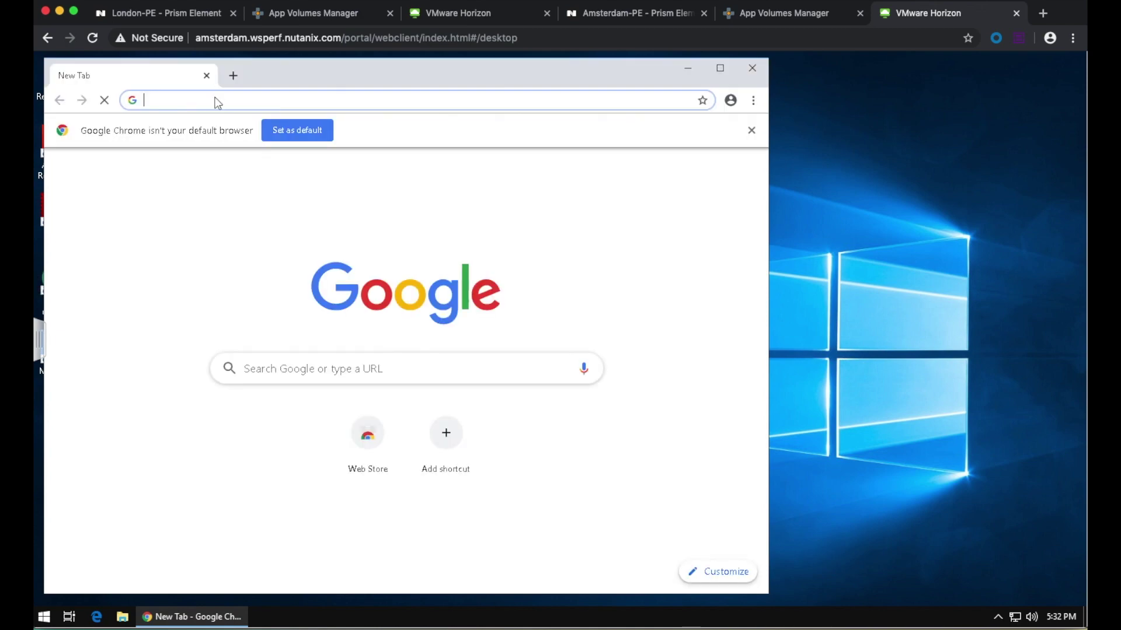
{"action": "type", "text": "nutanix"}
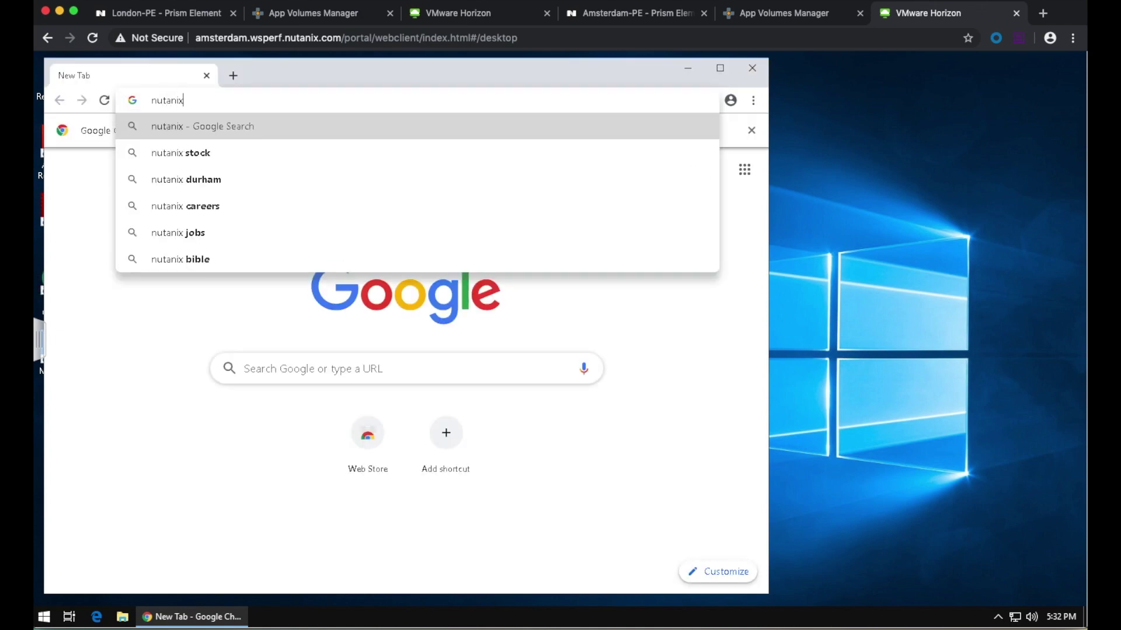
{"action": "key", "text": "Return"}
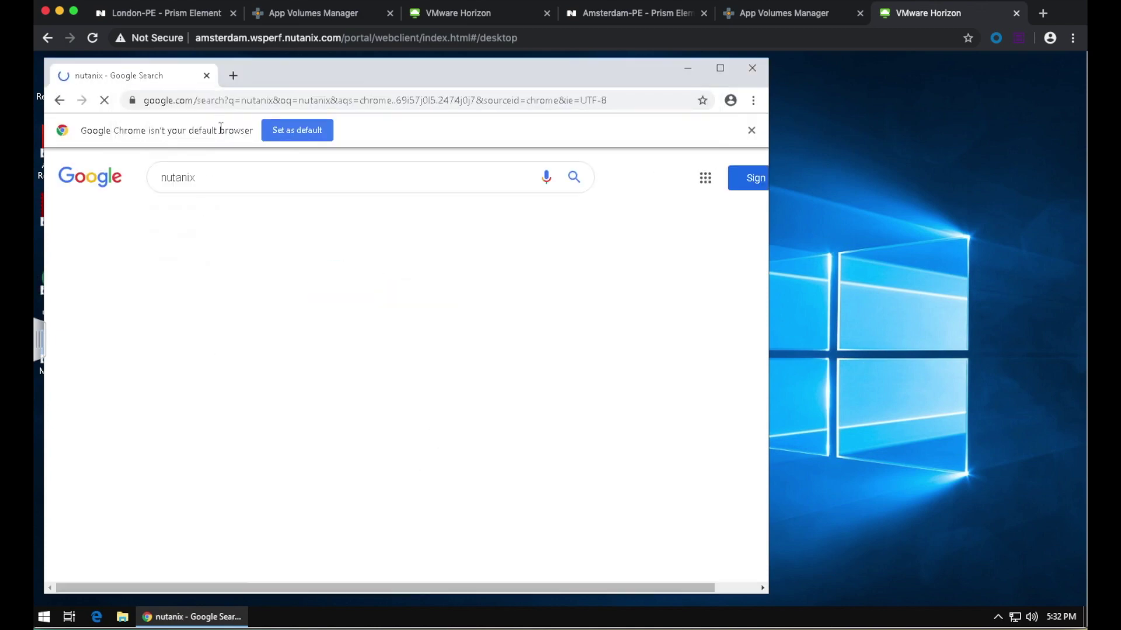
{"action": "left_click", "coordinate": [201, 280]}
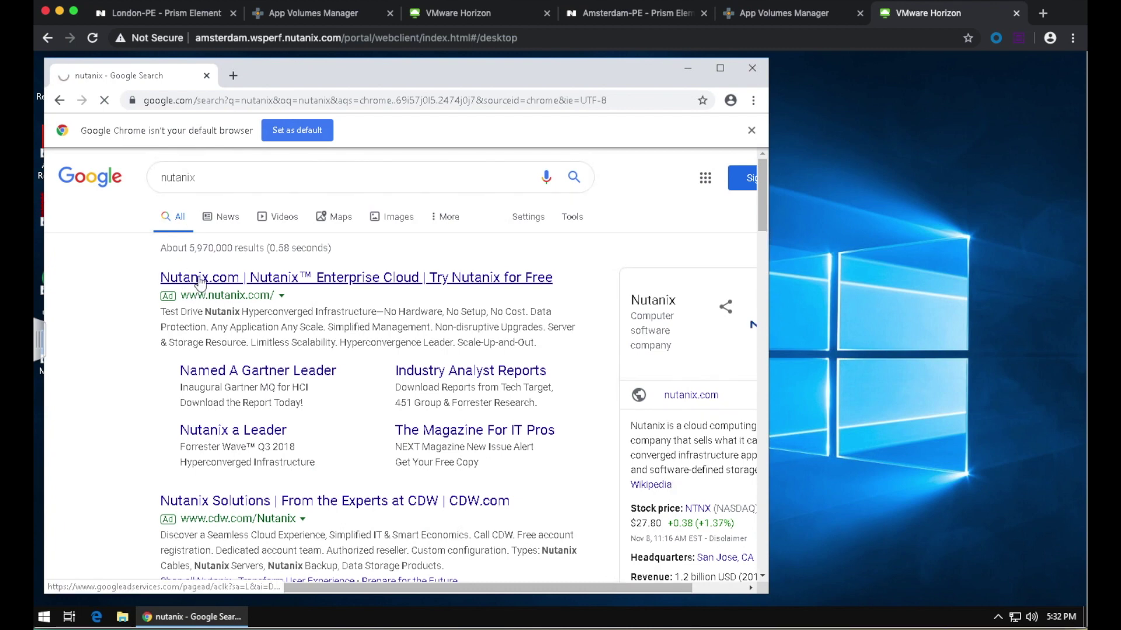